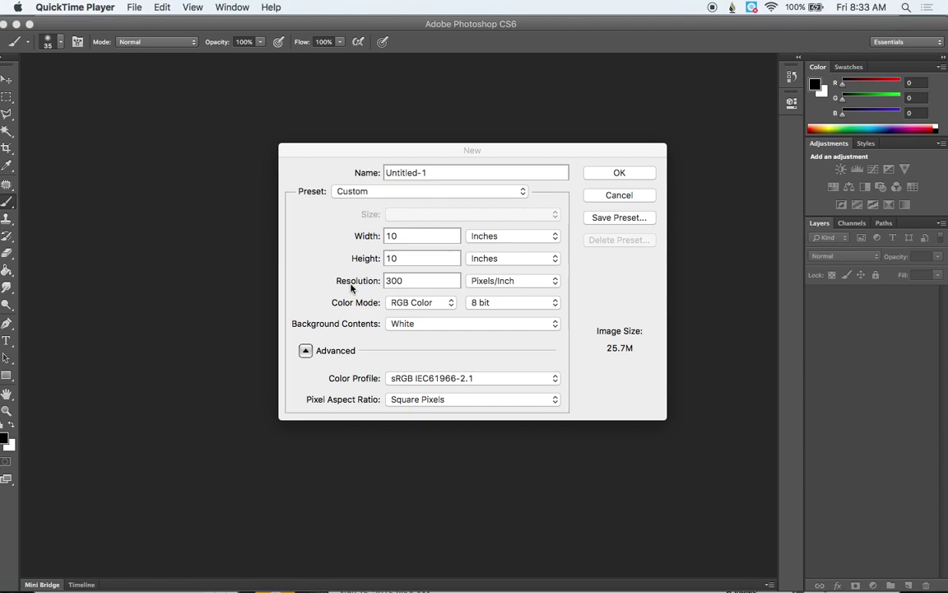
Step: Create a 10 × 10 inch, 300 ppi RGB document with a white background
left_click(429, 306)
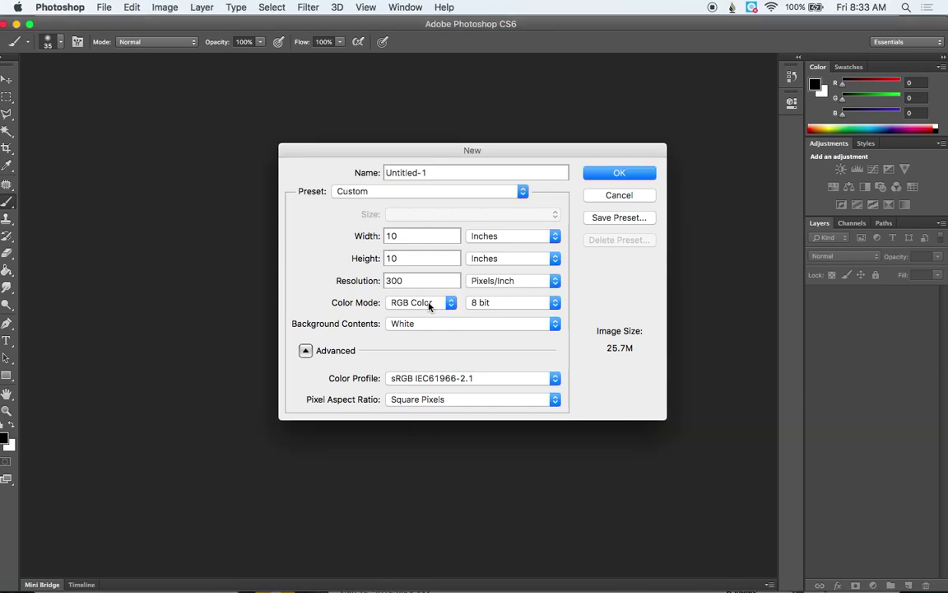
left_click(429, 305)
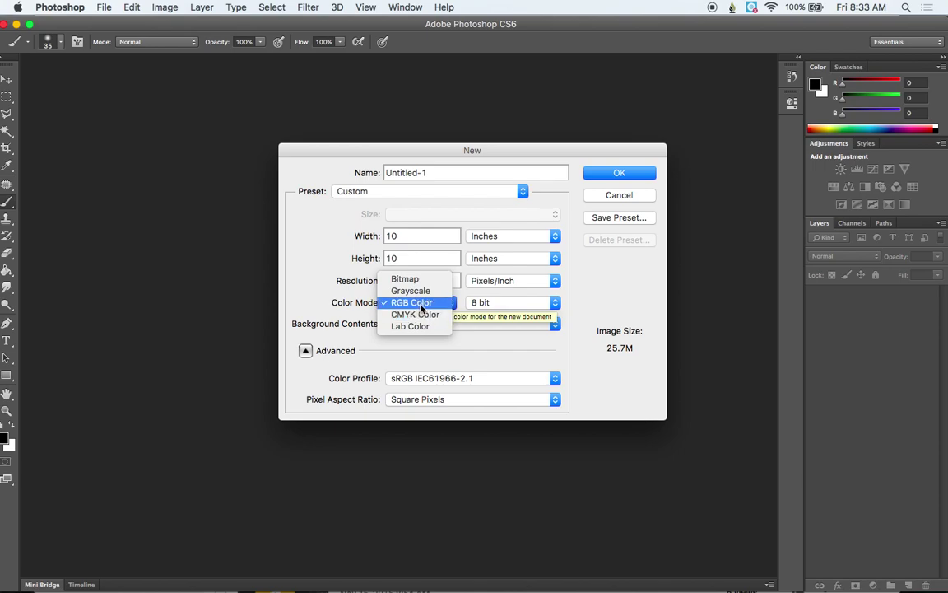
left_click(421, 305)
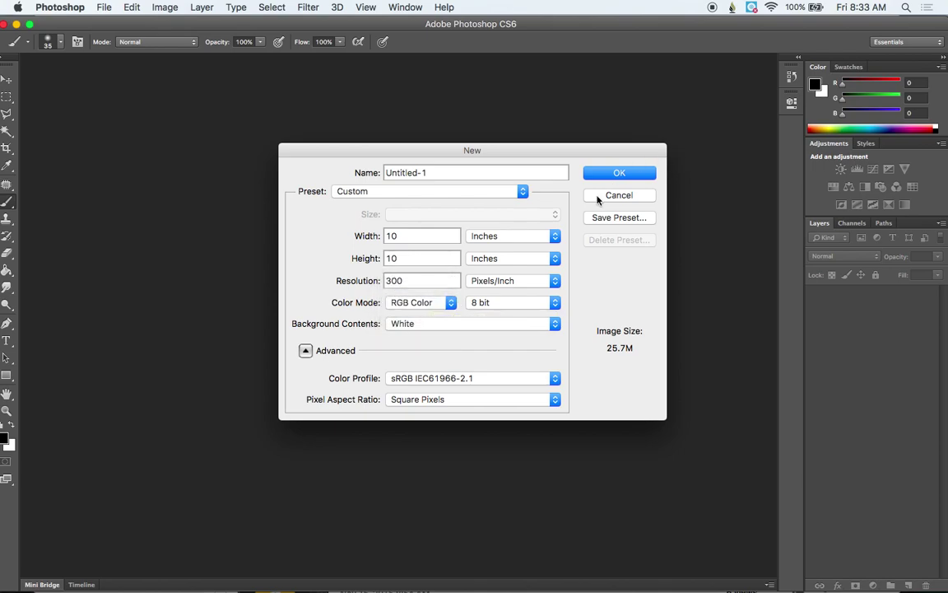
left_click(616, 174)
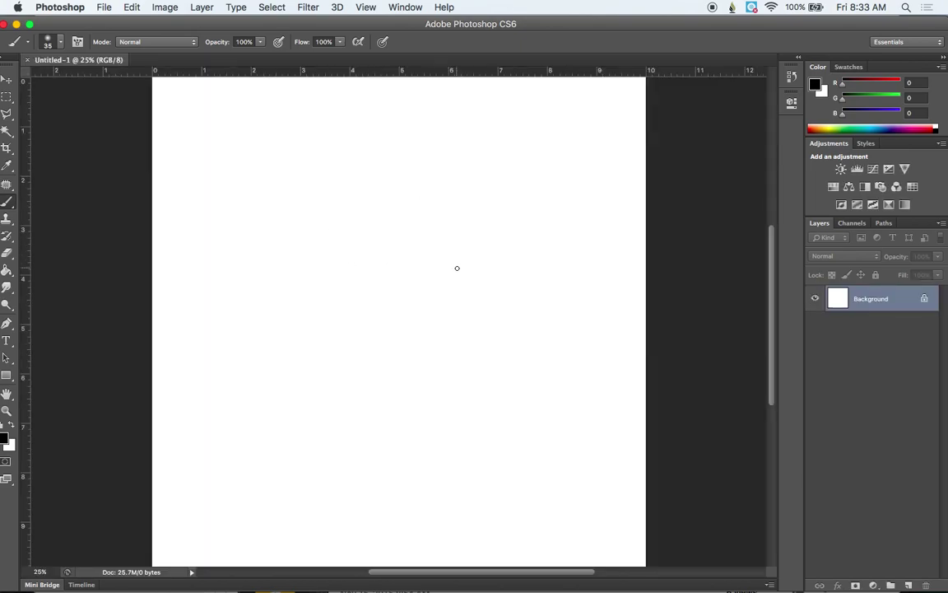
Step: Zoom out and add a horizontal guide at 50% via View > New Guide
key("super+minus")
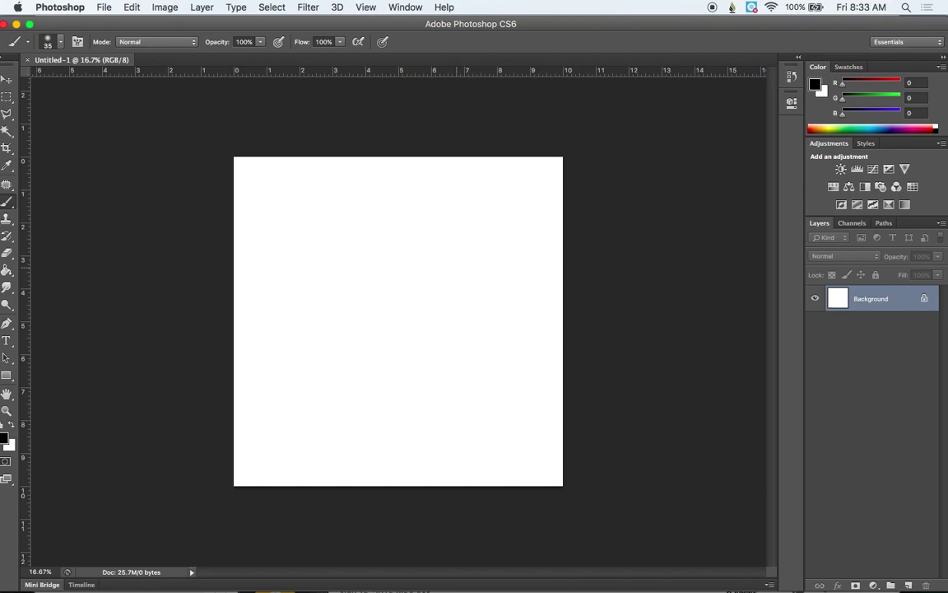
left_click(366, 7)
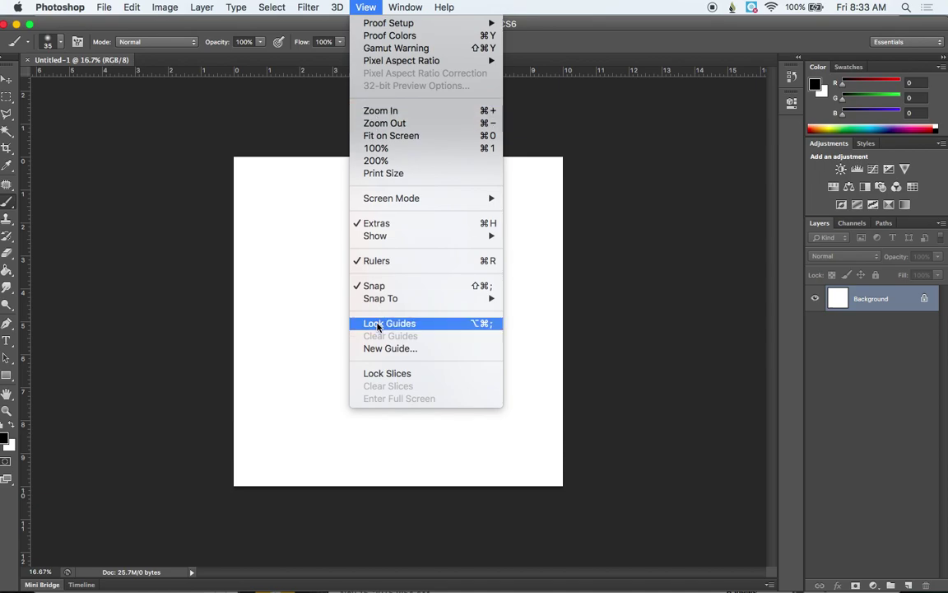
left_click(378, 349)
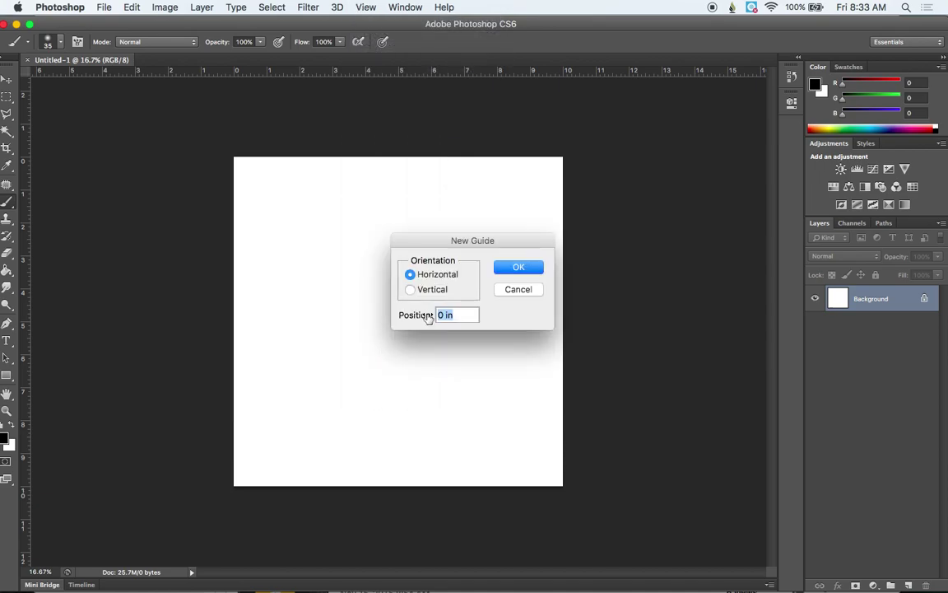
type("50%")
left_click(504, 269)
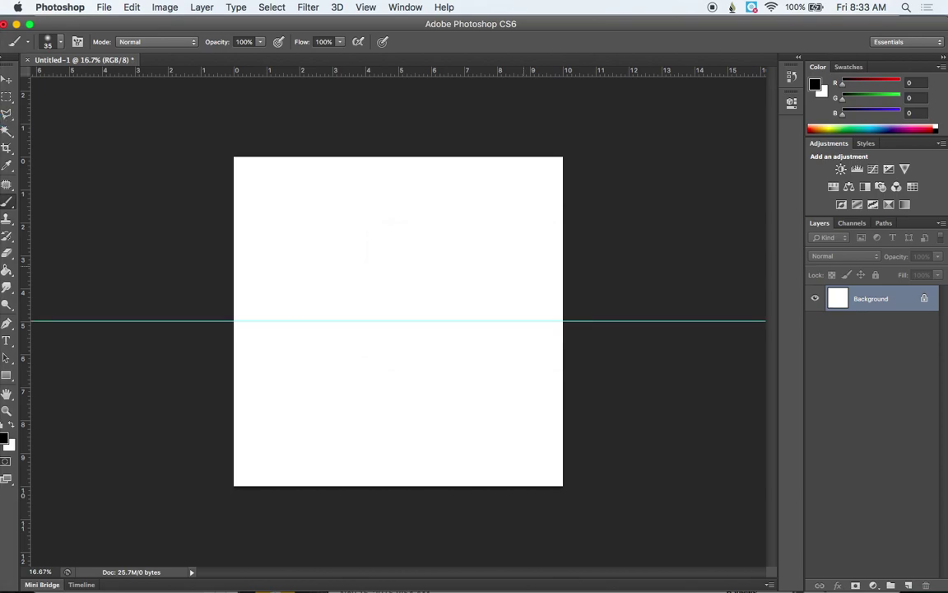
Step: Add a vertical guide at 50% to cross the canvas centre
left_click(363, 8)
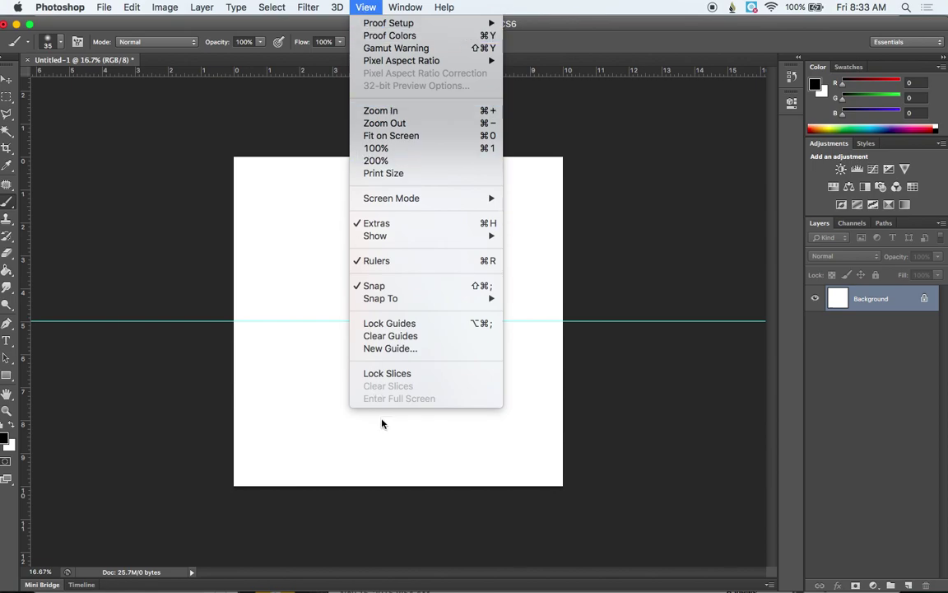
left_click(380, 349)
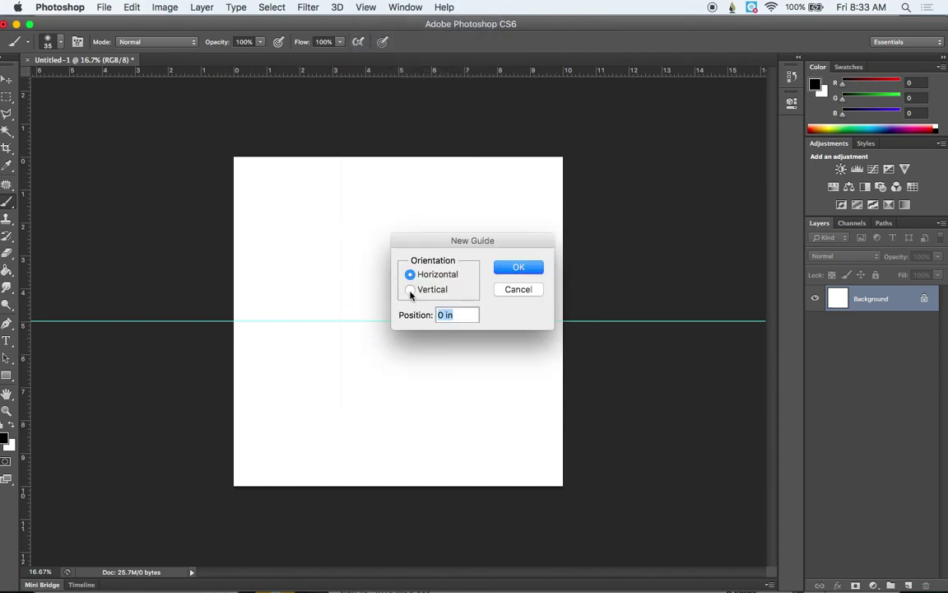
left_click(411, 292)
type("50%")
key("Return")
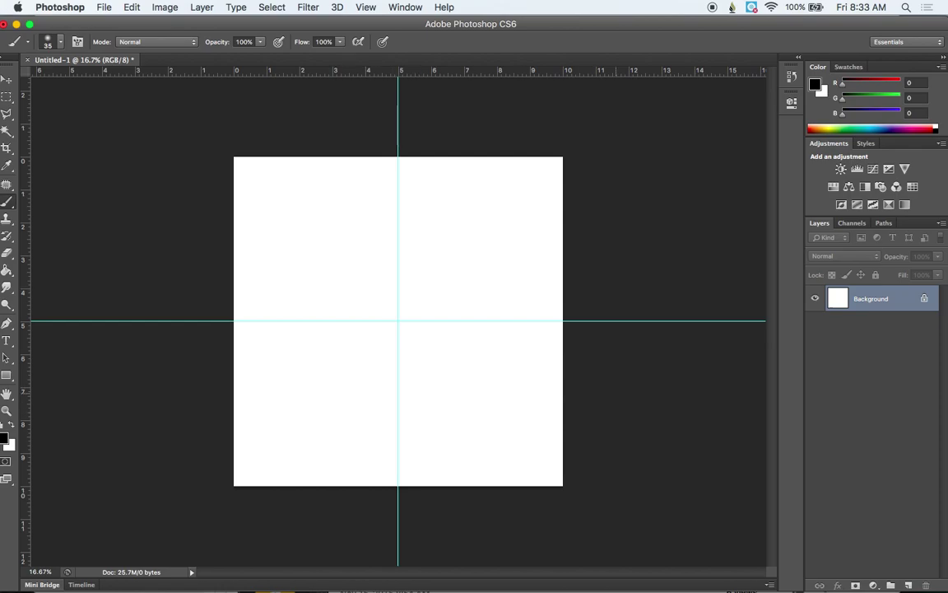
Step: Turn off View > Snap and hide the guides with Cmd+;
left_click(364, 7)
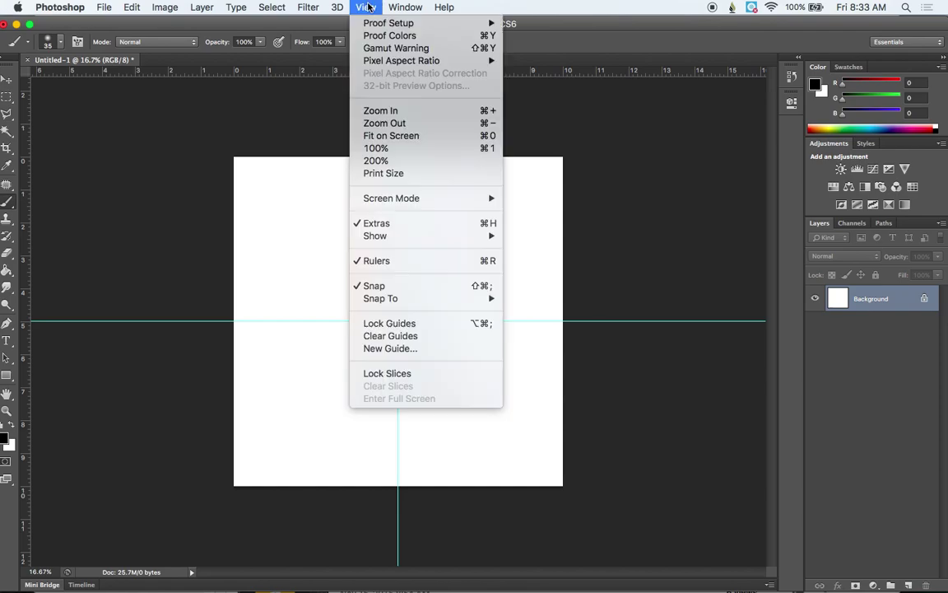
mouse_move(368, 296)
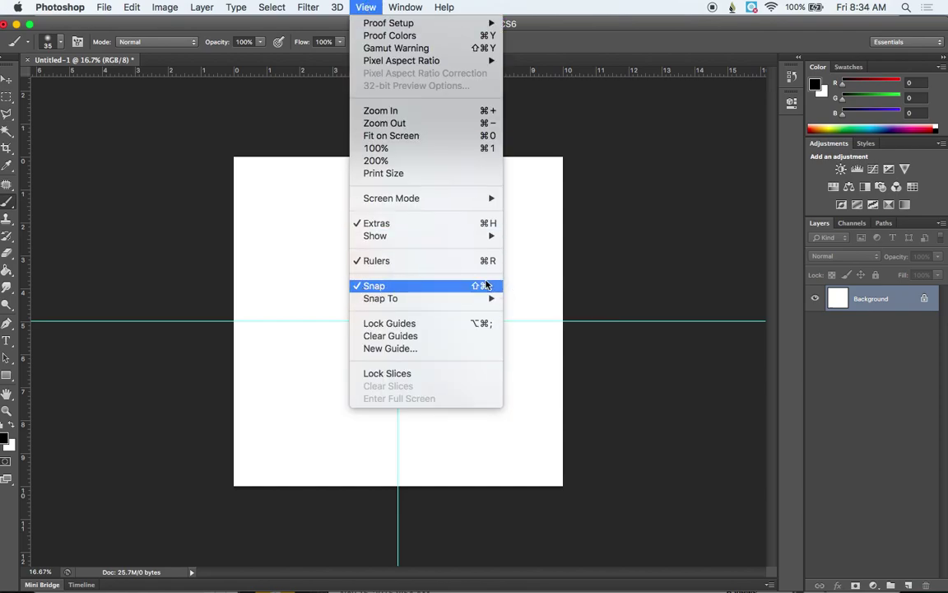
left_click(424, 287)
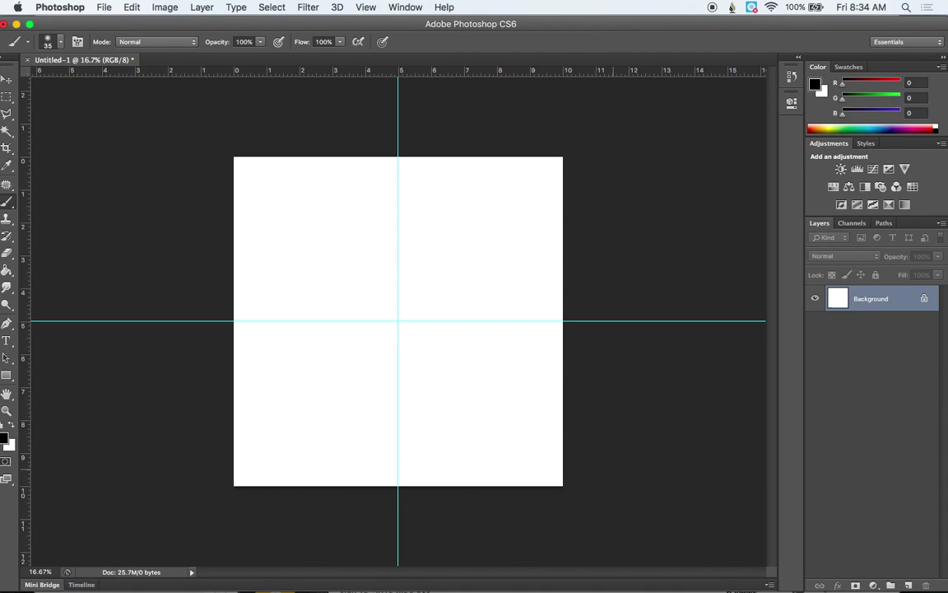
key("super+semicolon")
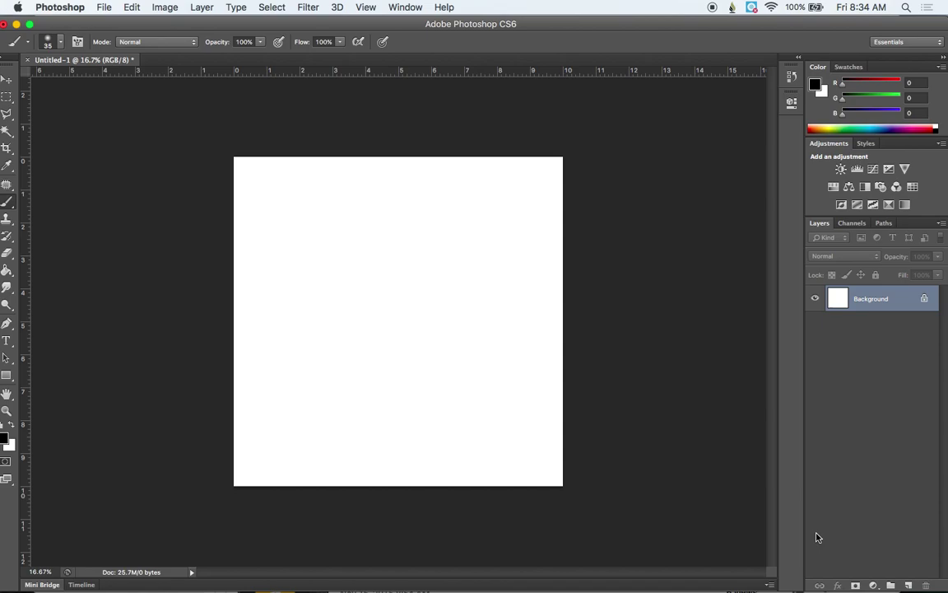
Step: Convert the Background into a regular Layer 0
left_click(870, 306)
double_click(870, 306)
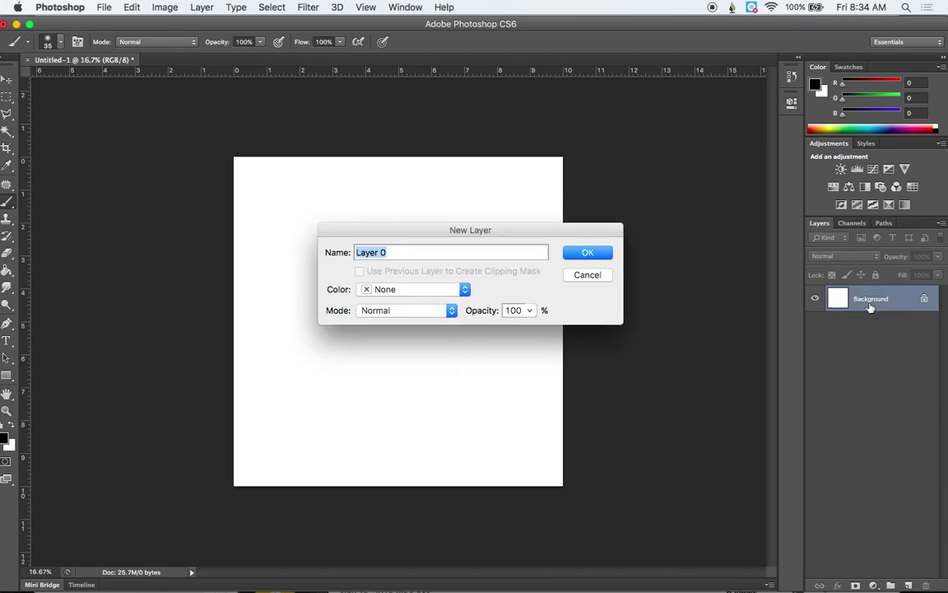
left_click(601, 252)
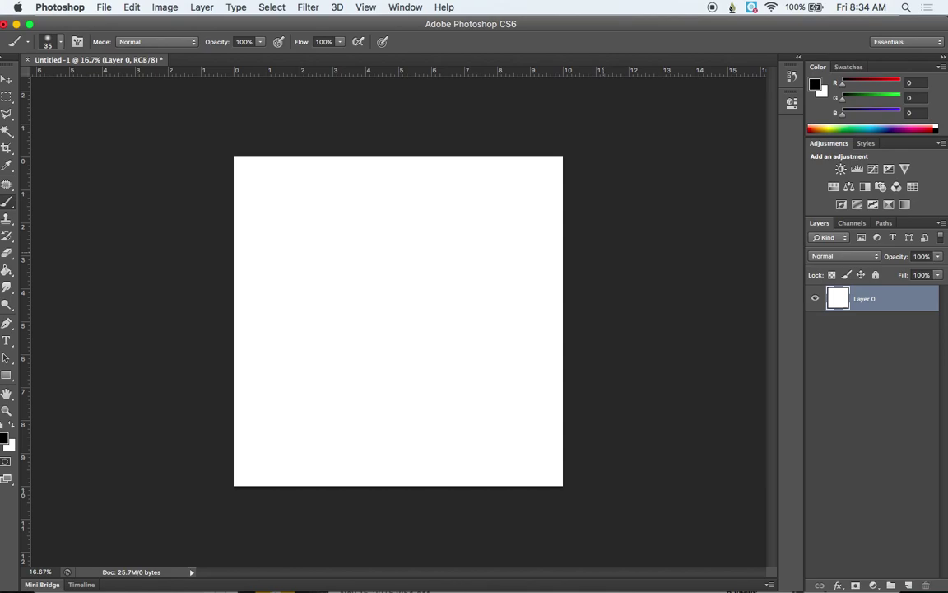
Step: Duplicate Layer 0 and add a new empty Layer 1 on top
key("super+j")
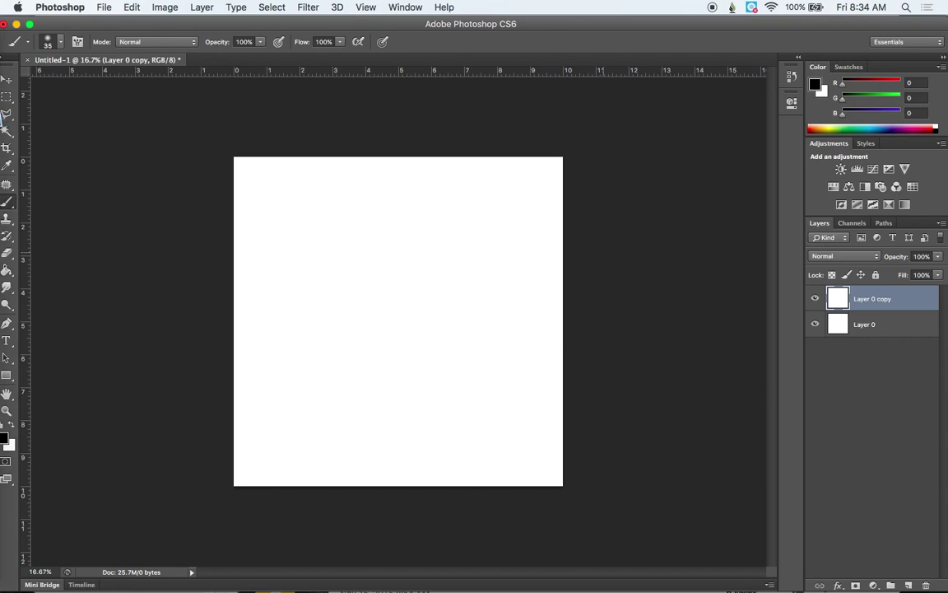
key("super+shift+n")
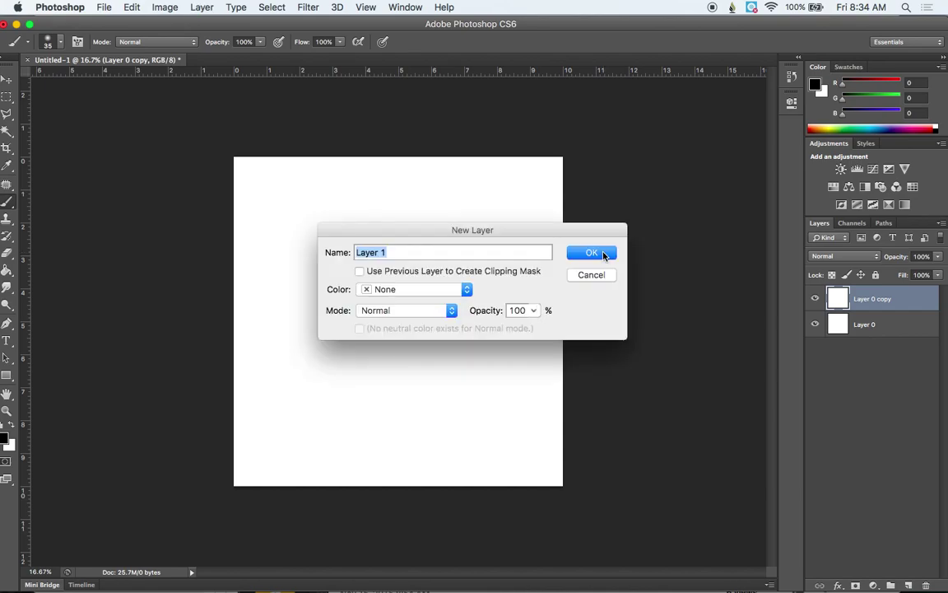
left_click(604, 257)
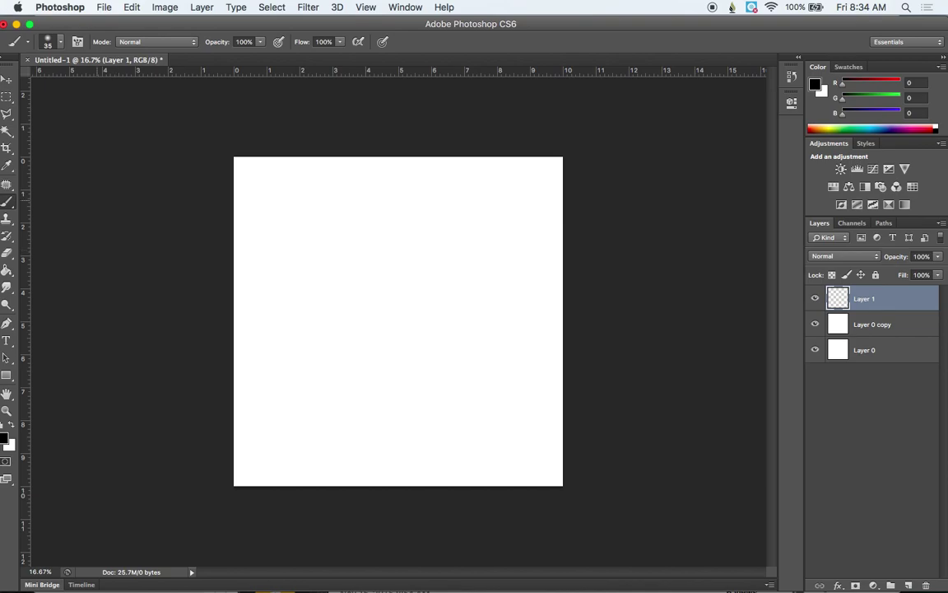
Step: On Layer 1, brush a spiral, loop, rising stroke, small circle and arc near the centre
left_click(60, 42)
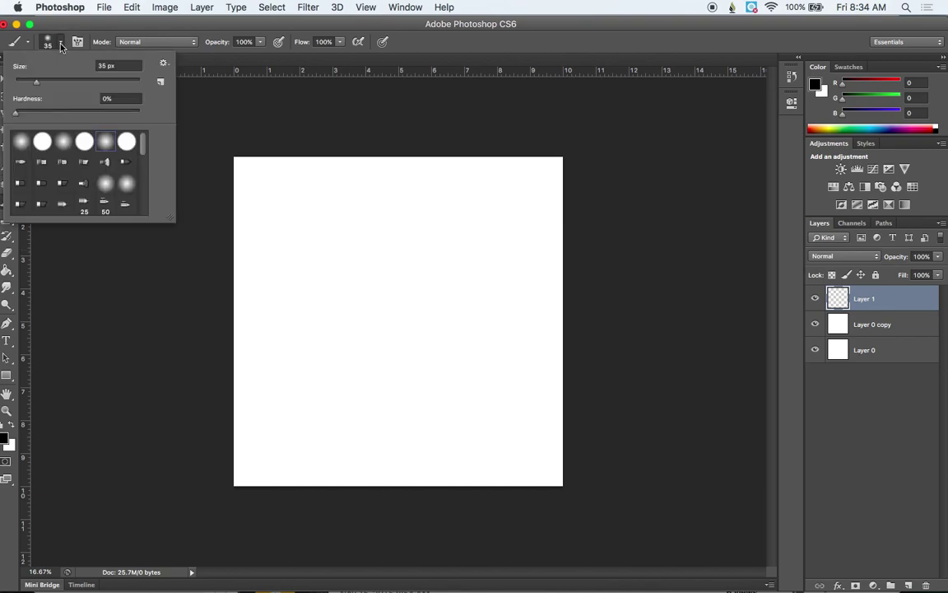
left_click(170, 15)
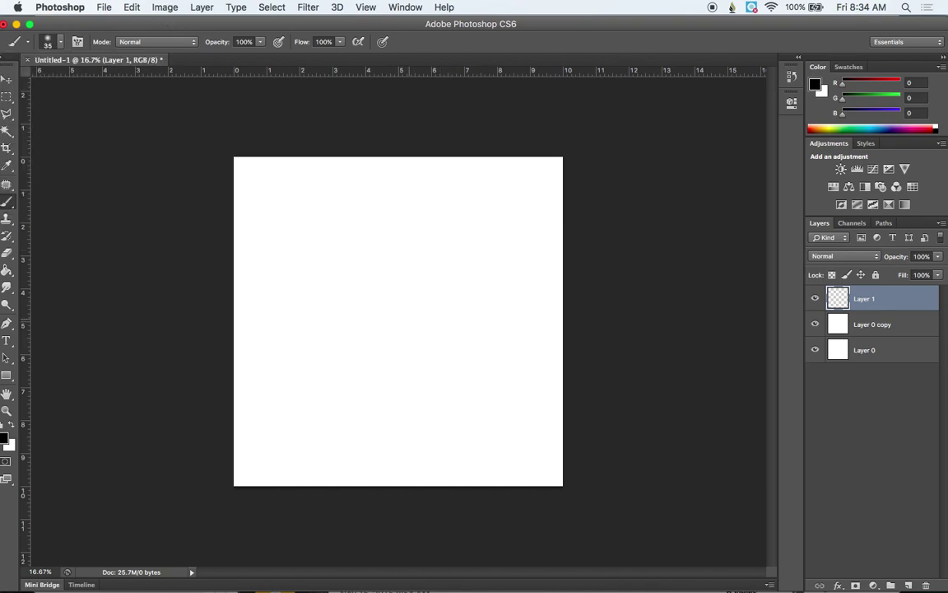
mouse_move(409, 318)
left_mouse_down()
mouse_move(407, 357)
mouse_move(380, 328)
mouse_move(397, 278)
mouse_move(436, 277)
mouse_move(463, 311)
mouse_move(464, 353)
mouse_move(448, 381)
mouse_move(379, 387)
mouse_move(363, 276)
left_mouse_up()
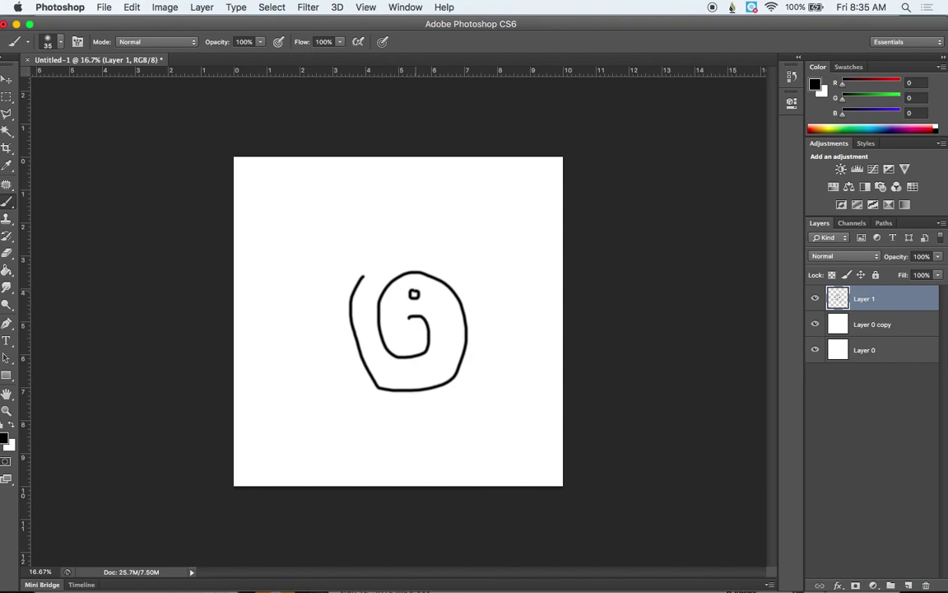
mouse_move(381, 274)
left_mouse_down()
mouse_move(379, 222)
mouse_move(326, 230)
mouse_move(314, 256)
mouse_move(337, 266)
mouse_move(366, 247)
mouse_move(339, 241)
left_mouse_up()
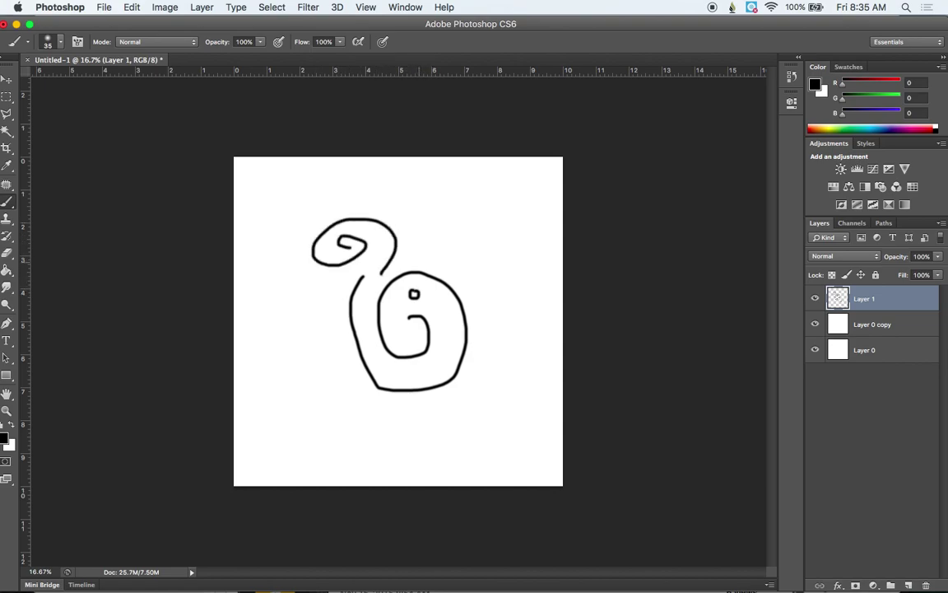
mouse_move(410, 258)
left_mouse_down()
mouse_move(443, 210)
mouse_move(517, 202)
mouse_move(539, 261)
mouse_move(469, 283)
mouse_move(454, 233)
mouse_move(496, 221)
mouse_move(507, 251)
mouse_move(491, 262)
mouse_move(481, 236)
left_mouse_up()
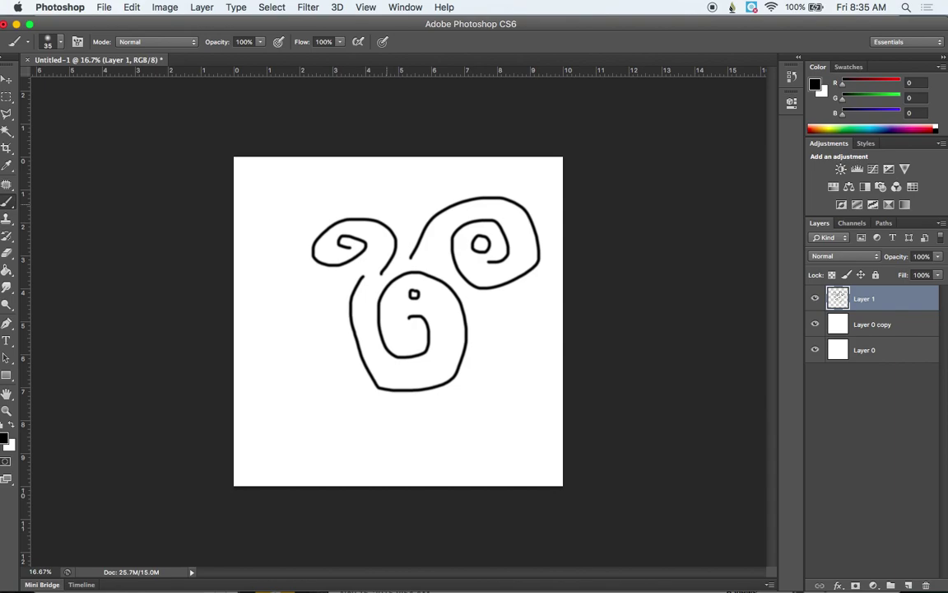
mouse_move(409, 210)
left_mouse_down()
mouse_move(431, 203)
mouse_move(379, 204)
left_mouse_up()
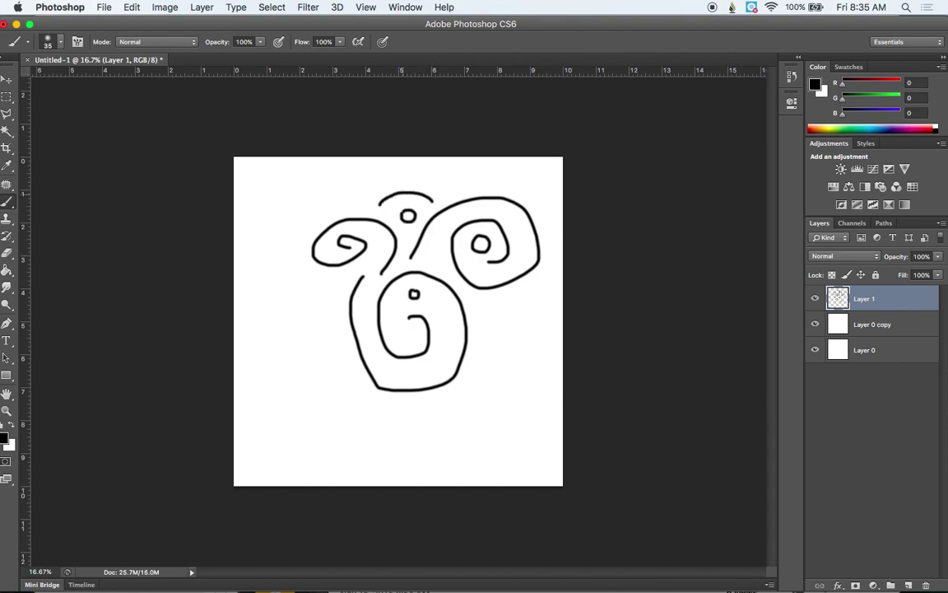
mouse_move(453, 196)
left_mouse_down()
mouse_move(421, 173)
mouse_move(384, 177)
mouse_move(359, 199)
mouse_move(349, 176)
mouse_move(315, 205)
mouse_move(276, 211)
mouse_move(256, 185)
mouse_move(279, 179)
mouse_move(268, 175)
mouse_move(292, 187)
mouse_move(331, 175)
left_mouse_up()
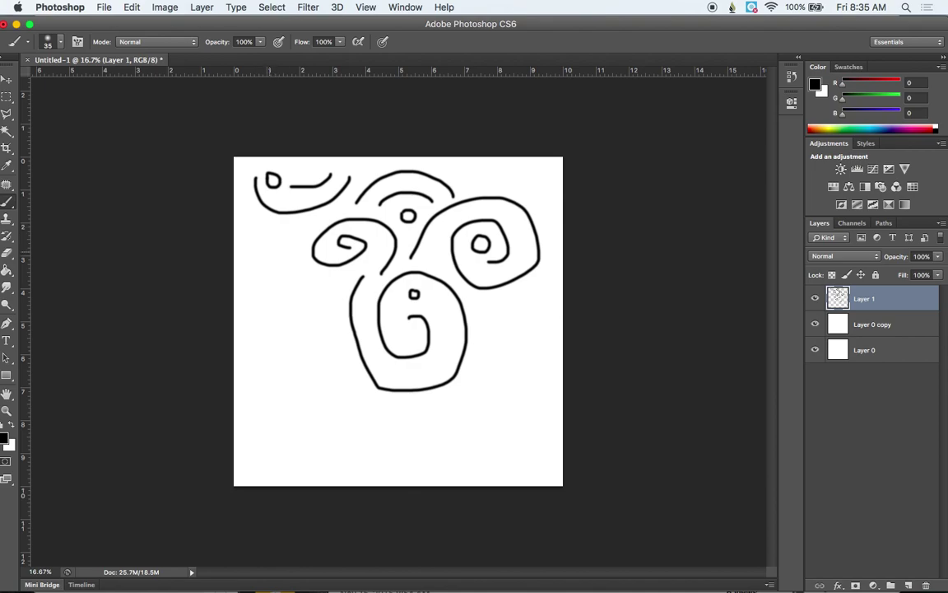
Step: Add swirls, small loops and long curves along the left side and bottom
mouse_move(256, 230)
left_mouse_down()
mouse_move(286, 266)
mouse_move(255, 320)
mouse_move(272, 342)
mouse_move(323, 344)
mouse_move(335, 303)
mouse_move(306, 284)
mouse_move(282, 324)
mouse_move(325, 311)
left_mouse_up()
left_click(257, 245)
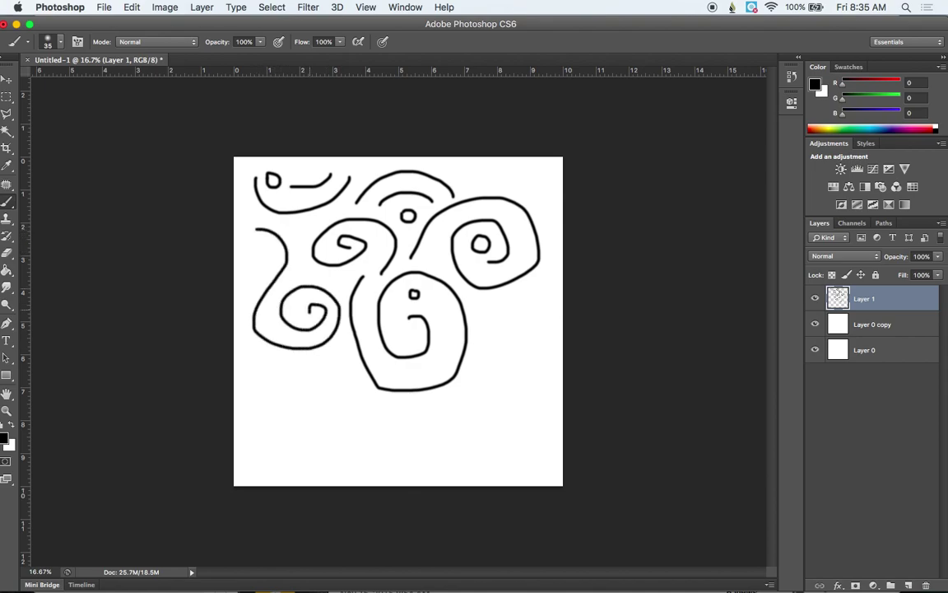
mouse_move(256, 244)
left_mouse_down()
mouse_move(247, 258)
mouse_move(260, 272)
mouse_move(264, 246)
left_mouse_up()
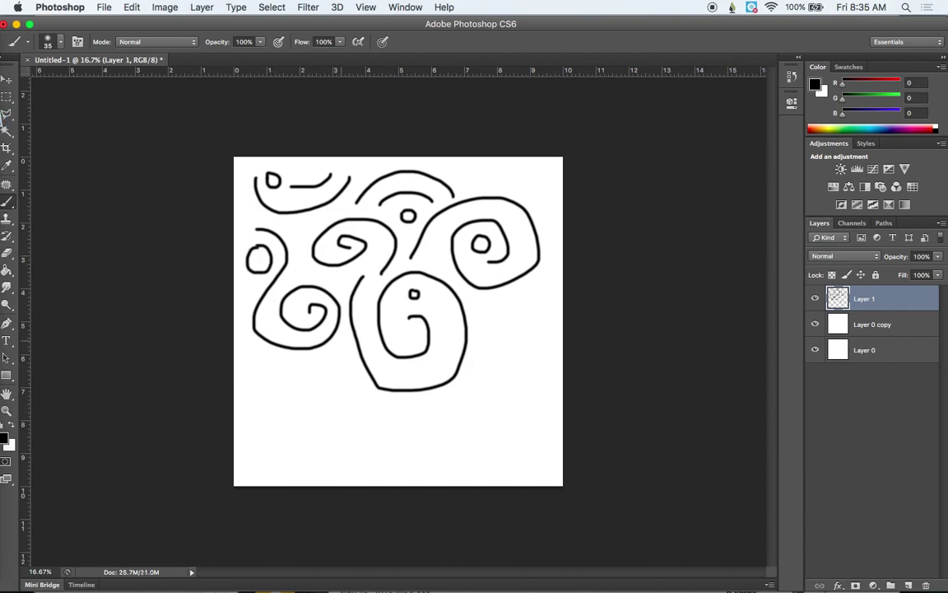
mouse_move(343, 353)
left_mouse_down()
mouse_move(317, 360)
mouse_move(330, 386)
mouse_move(358, 386)
left_mouse_up()
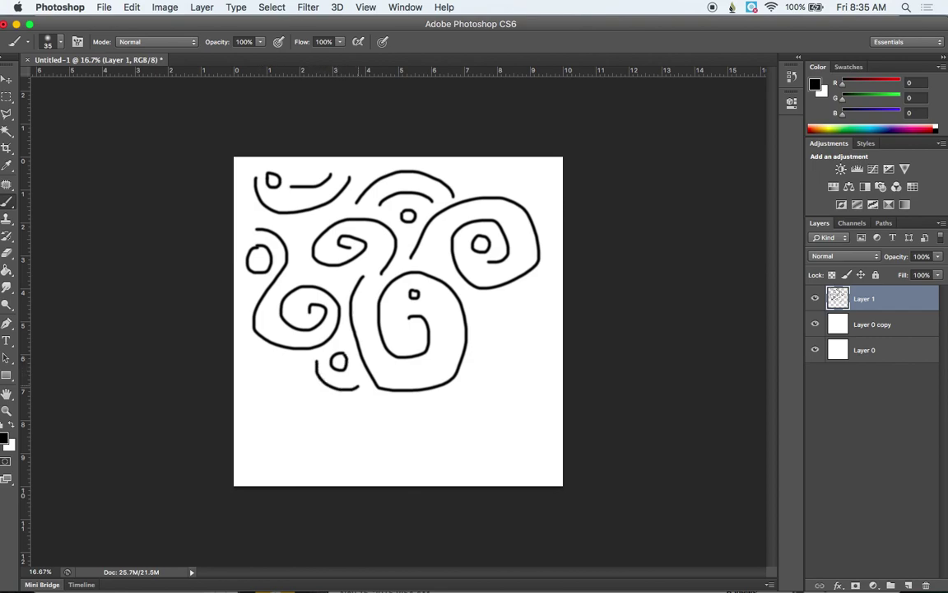
mouse_move(262, 361)
left_mouse_down()
mouse_move(290, 362)
mouse_move(289, 386)
mouse_move(307, 423)
mouse_move(385, 441)
mouse_move(402, 415)
mouse_move(377, 423)
left_mouse_up()
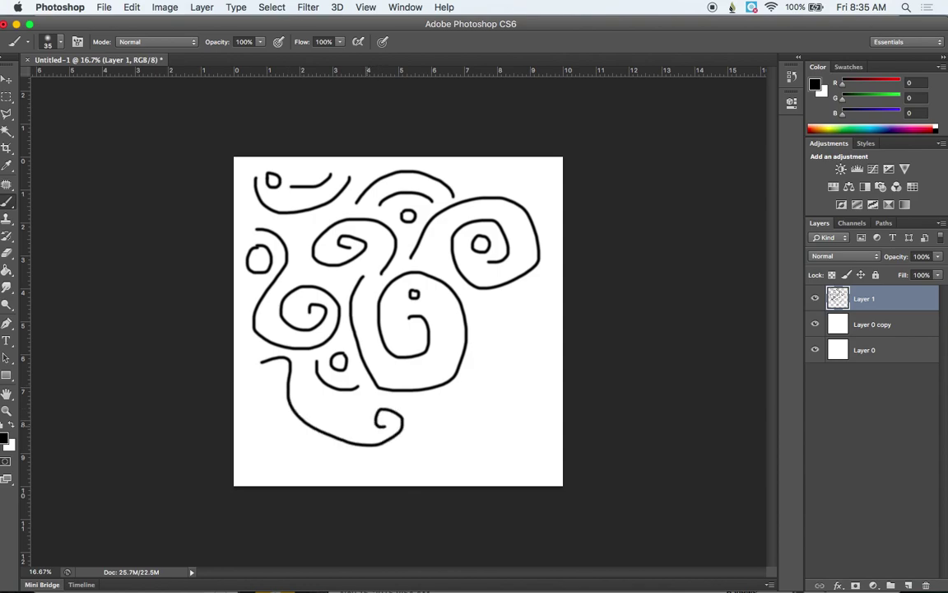
mouse_move(328, 403)
left_mouse_down()
mouse_move(327, 433)
mouse_move(352, 434)
left_mouse_up()
mouse_move(311, 383)
left_mouse_down()
mouse_move(298, 404)
mouse_move(269, 377)
left_mouse_up()
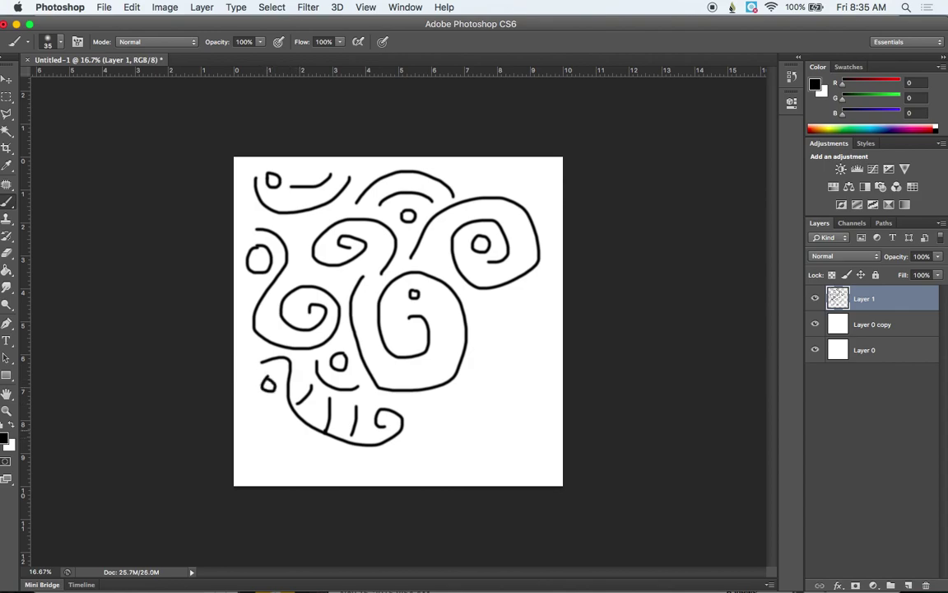
mouse_move(264, 424)
left_mouse_down()
mouse_move(326, 460)
mouse_move(382, 459)
mouse_move(461, 408)
mouse_move(488, 426)
mouse_move(486, 454)
mouse_move(458, 459)
mouse_move(447, 422)
mouse_move(466, 446)
left_mouse_up()
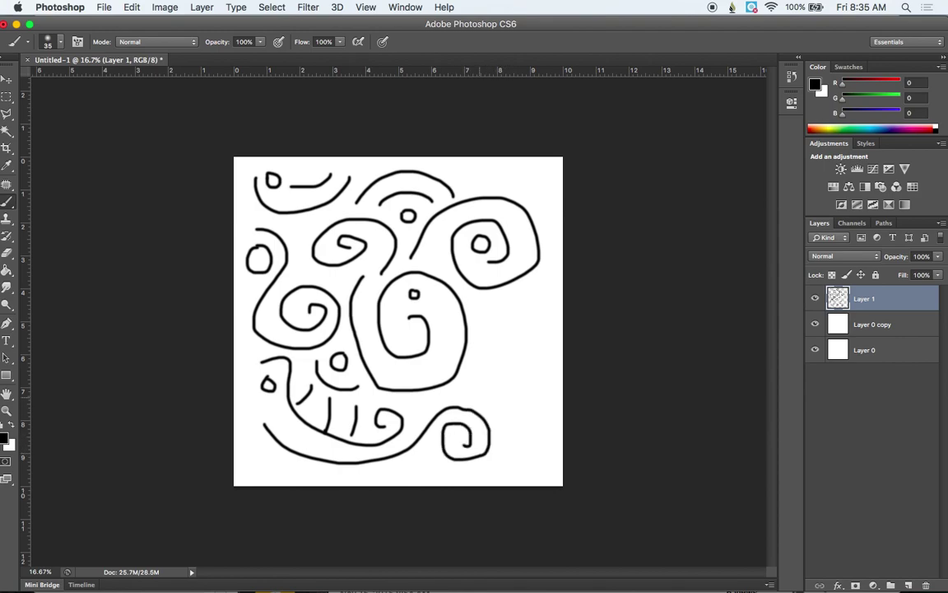
left_click_drag(476, 384, 475, 384)
mouse_move(422, 399)
left_mouse_down()
mouse_move(414, 401)
mouse_move(422, 401)
left_mouse_up()
mouse_move(509, 453)
left_mouse_down()
mouse_move(484, 360)
mouse_move(496, 305)
mouse_move(532, 356)
mouse_move(506, 335)
mouse_move(519, 335)
mouse_move(511, 346)
left_mouse_up()
Step: Scatter small circles, ovals and dots around the right and lower-left areas
left_click(520, 382)
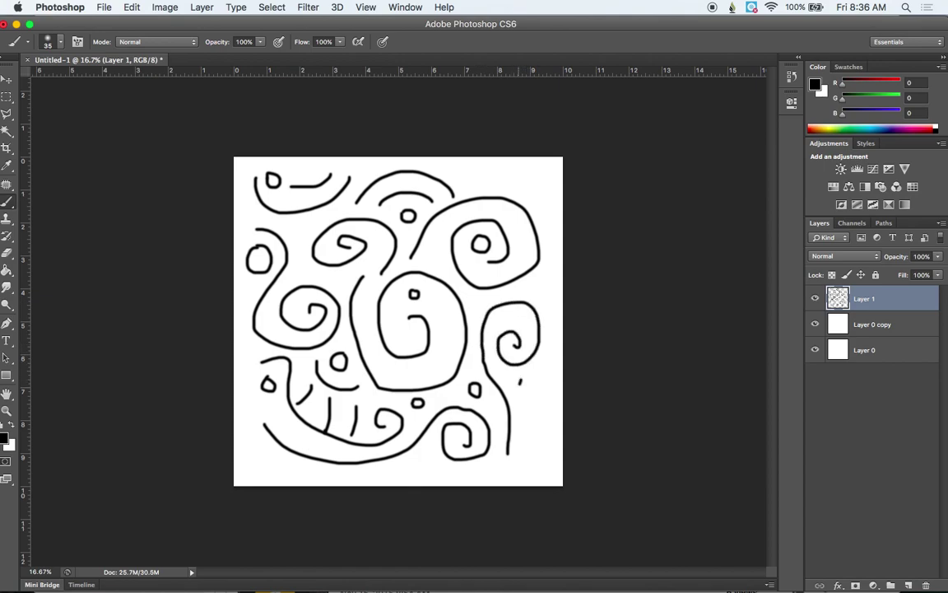
left_click_drag(520, 381, 518, 384)
mouse_move(502, 462)
left_mouse_down()
mouse_move(501, 478)
mouse_move(503, 464)
left_mouse_up()
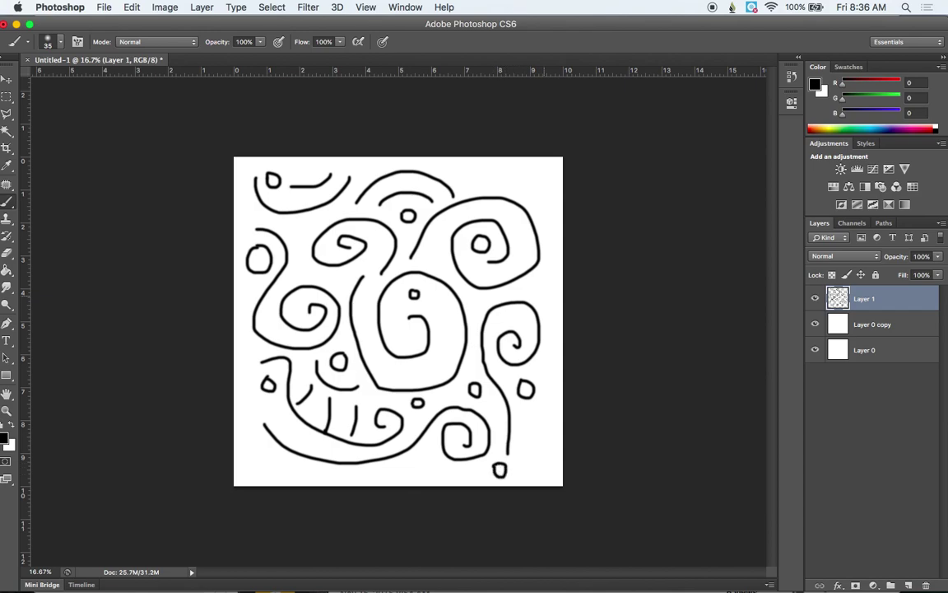
left_click_drag(532, 281, 532, 282)
mouse_move(463, 173)
left_mouse_down()
mouse_move(464, 184)
mouse_move(483, 175)
mouse_move(465, 170)
left_mouse_up()
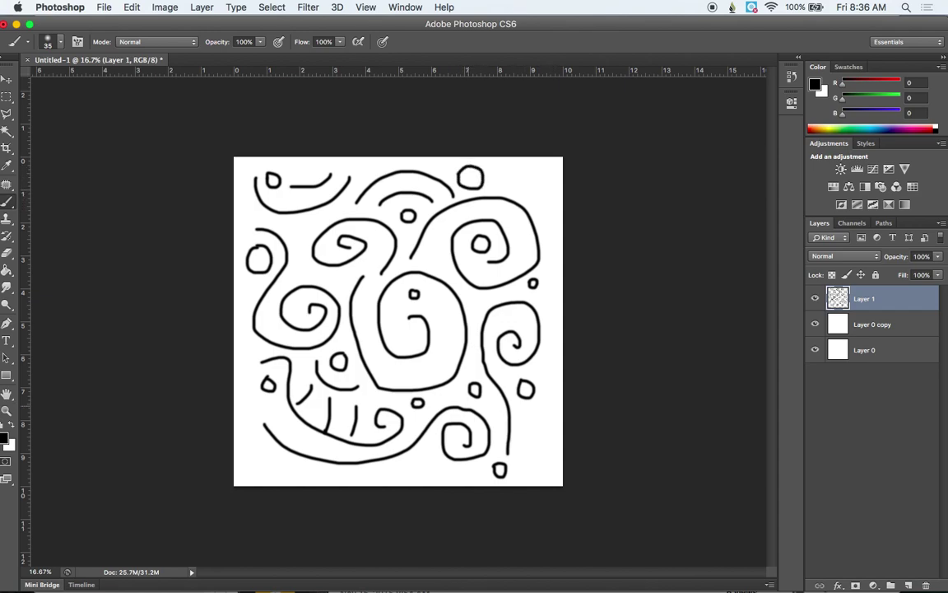
left_click_drag(278, 412, 279, 411)
left_click_drag(297, 432, 322, 447)
left_click(347, 451)
left_click_drag(423, 458, 422, 461)
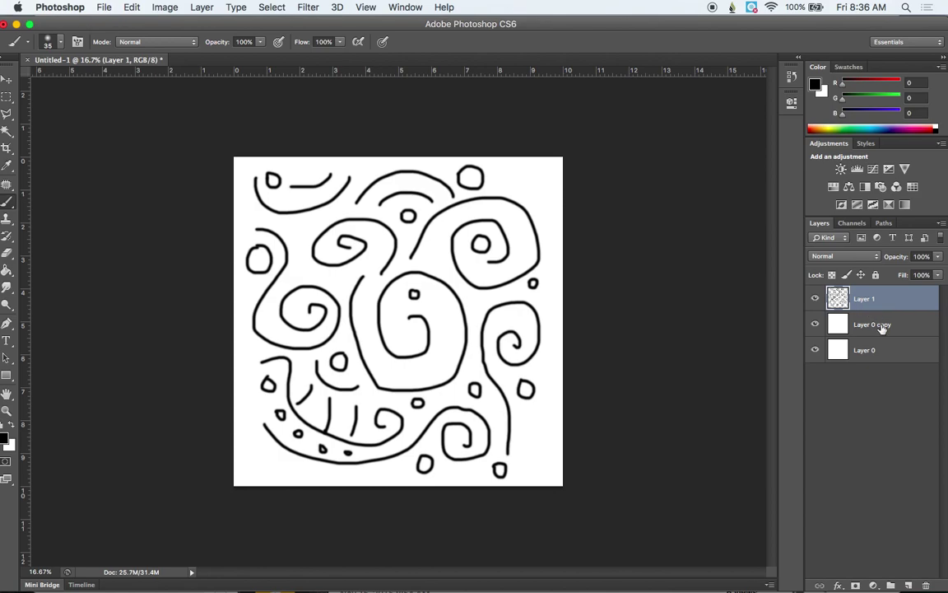
Step: Select Layer 0 copy with Layer 1 and merge them with Merge Layers
left_click(884, 327, "shift")
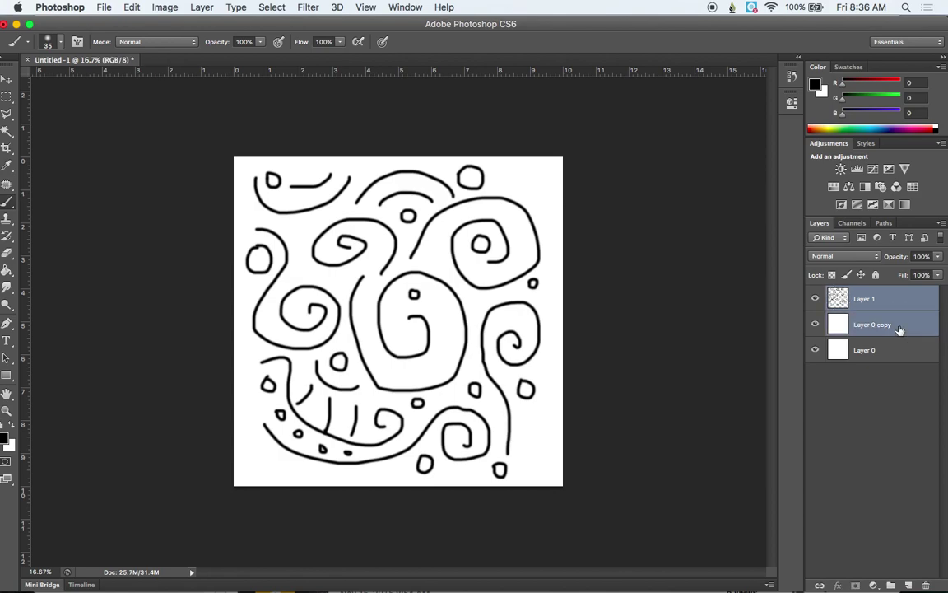
right_click(899, 328)
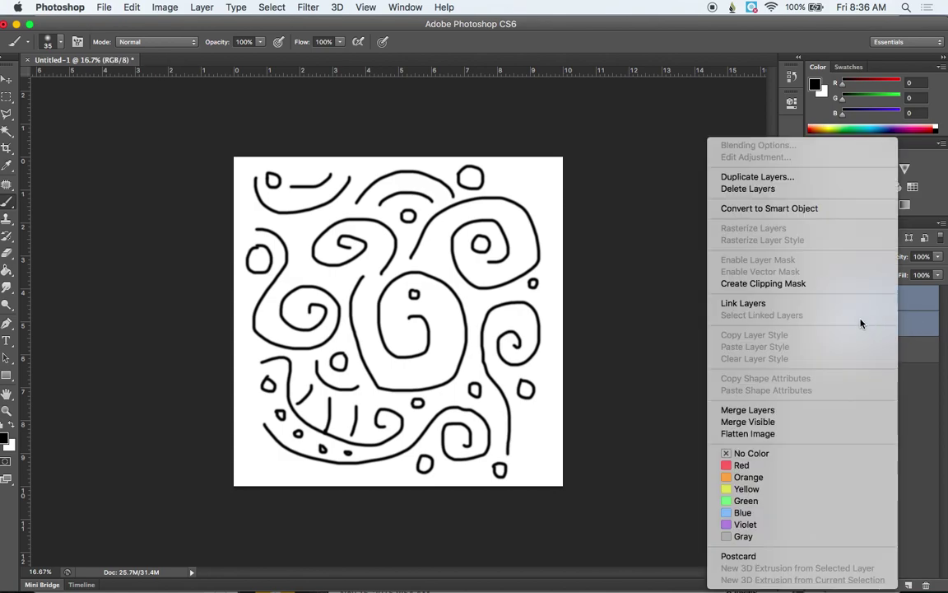
left_click(793, 418)
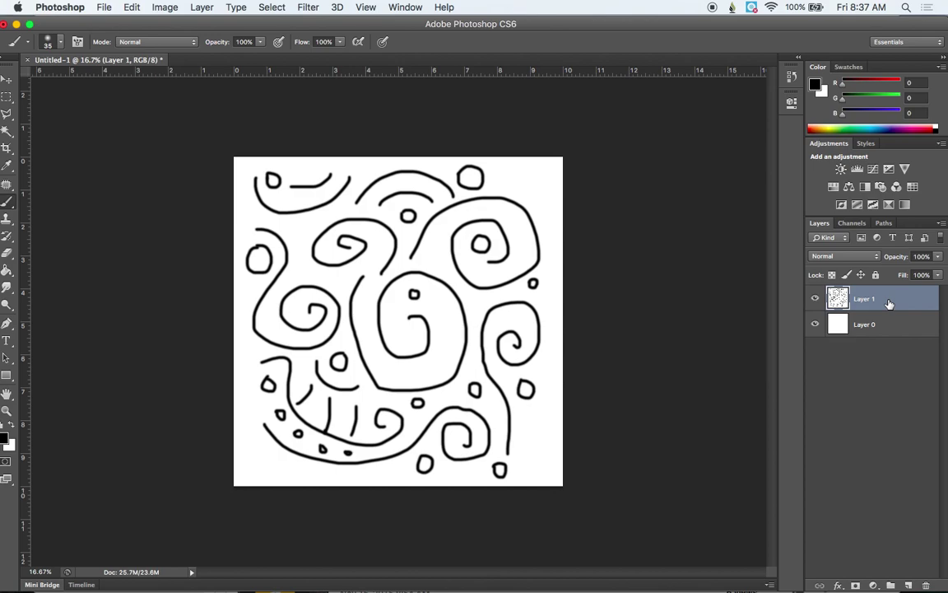
Step: Show the centre guides again and turn on View > Snap, checking Snap To > Guides
key("super+semicolon")
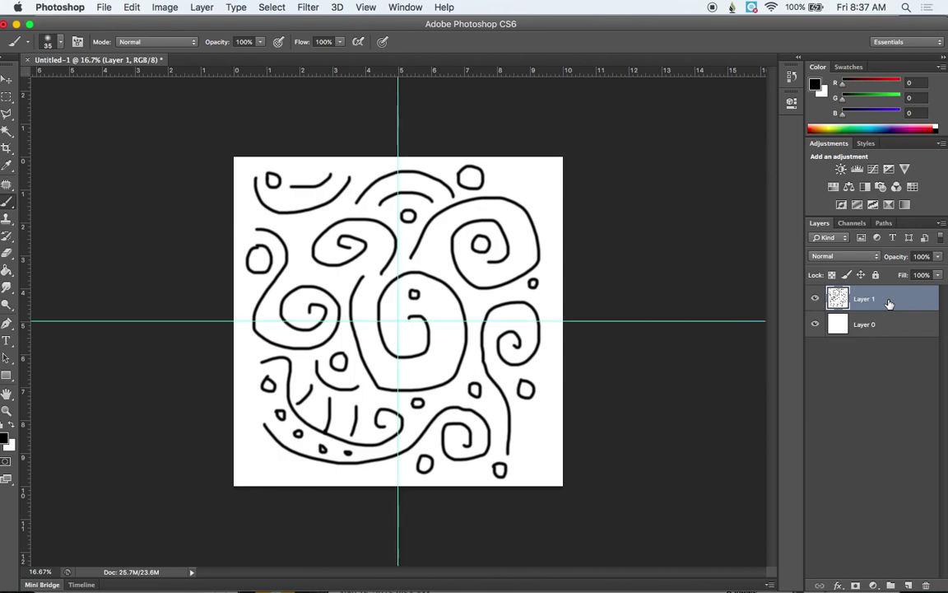
left_click(367, 8)
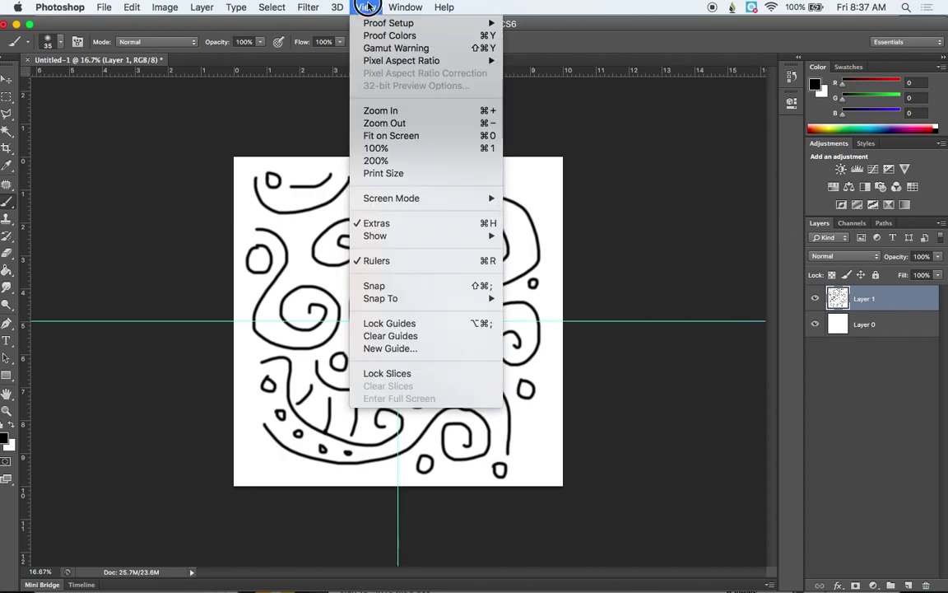
left_click(364, 286)
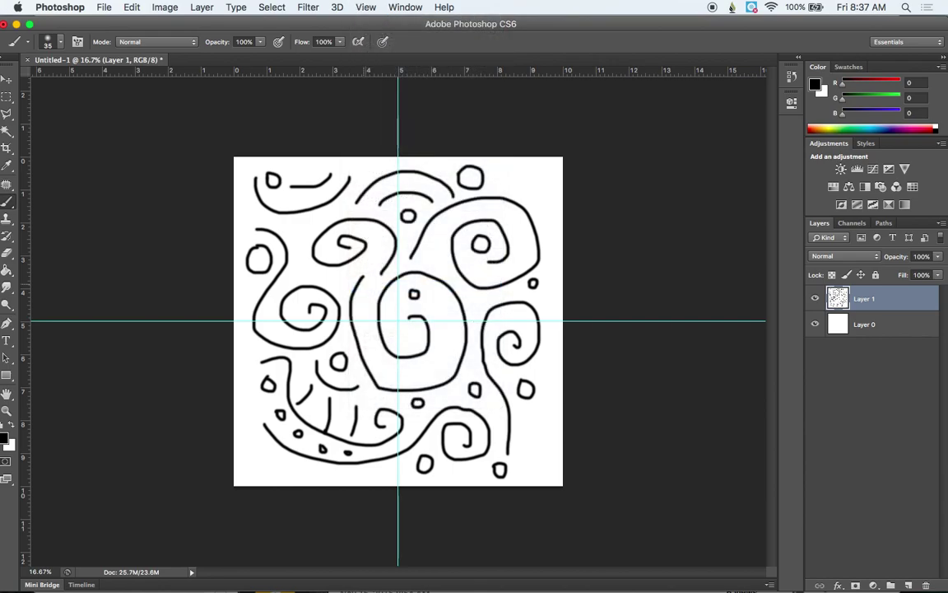
left_click(365, 7)
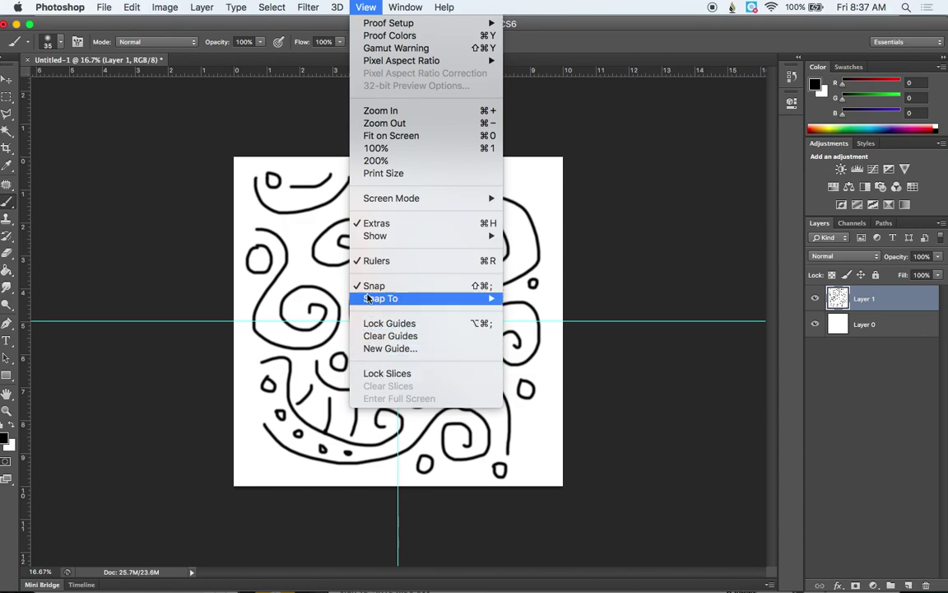
mouse_move(368, 299)
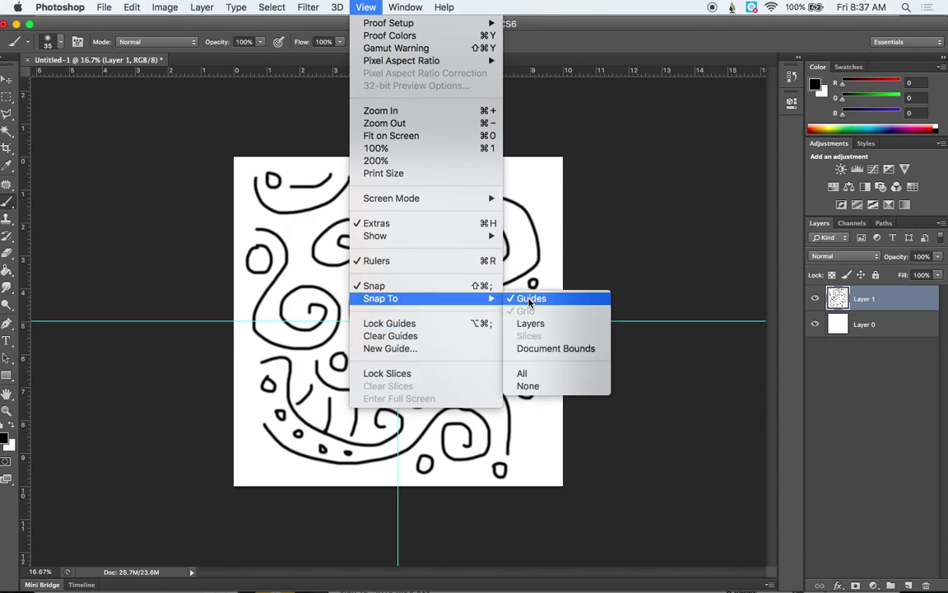
left_click(344, 37)
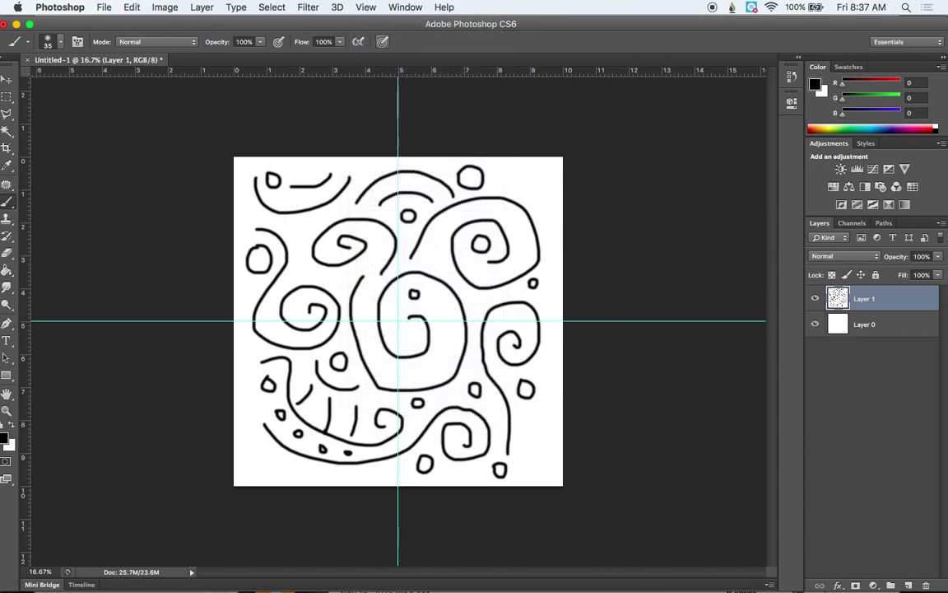
Step: Marquee-select the canvas from the top edge to the horizontal guide and cut it
left_click(6, 99)
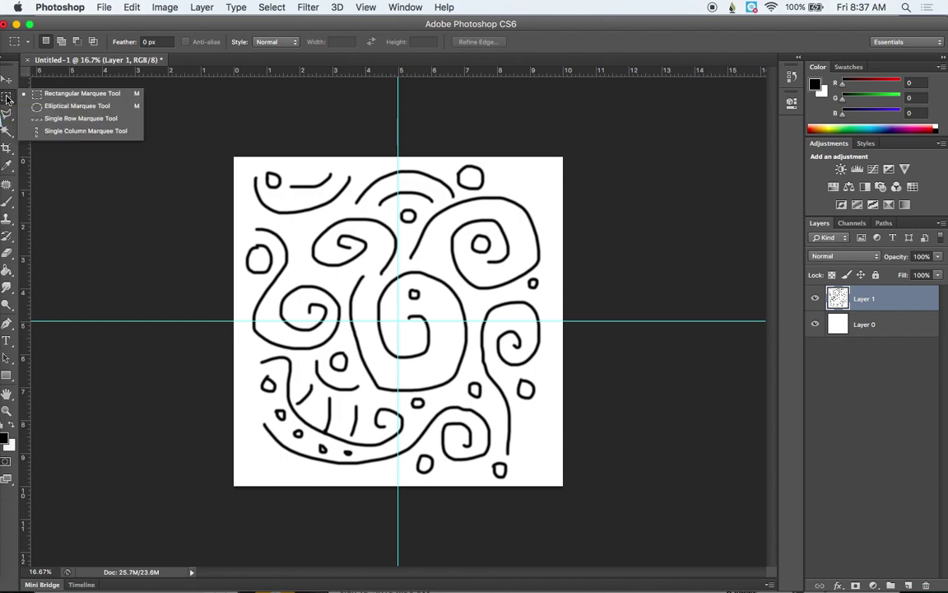
left_click(49, 93)
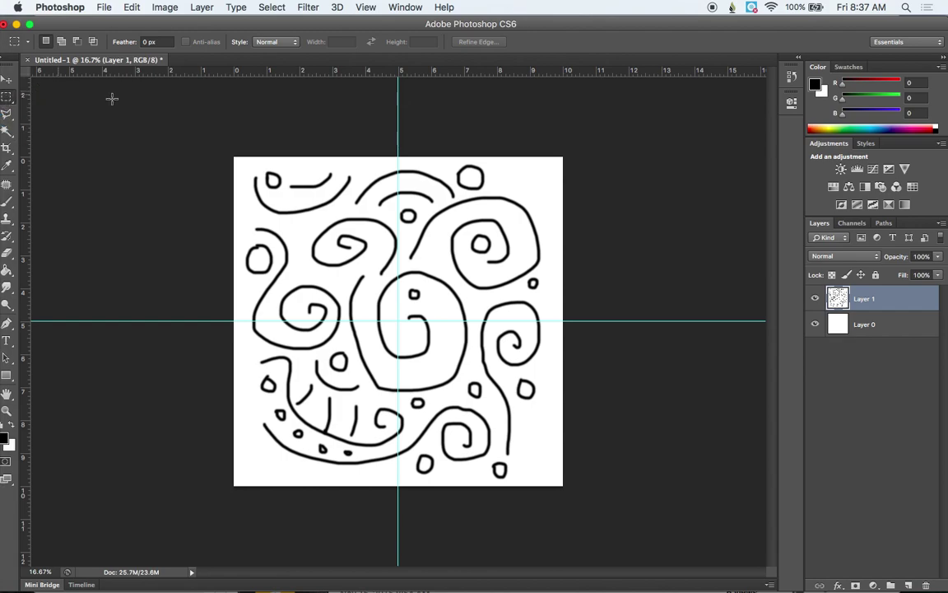
left_click(217, 134)
left_click_drag(216, 133, 576, 319)
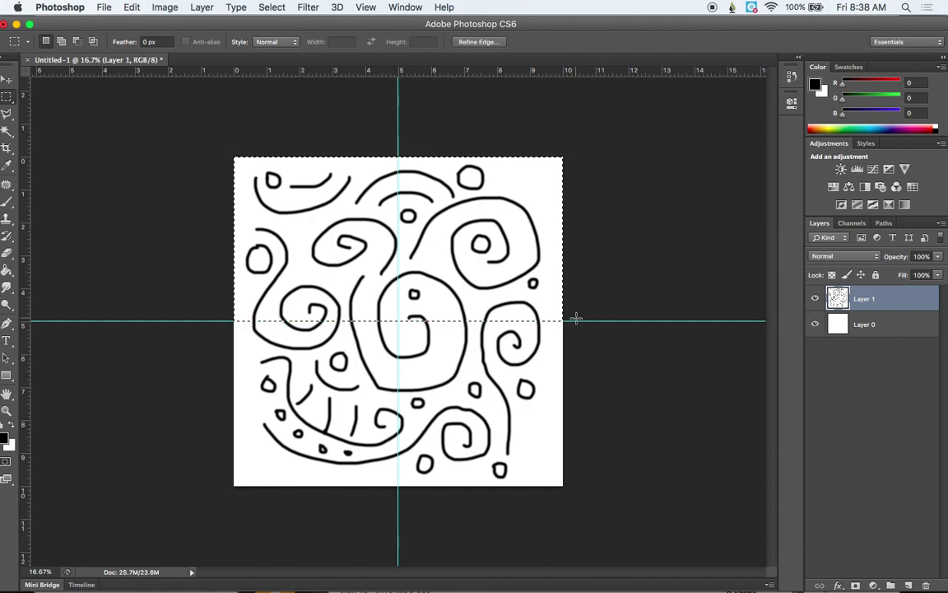
key("super+x")
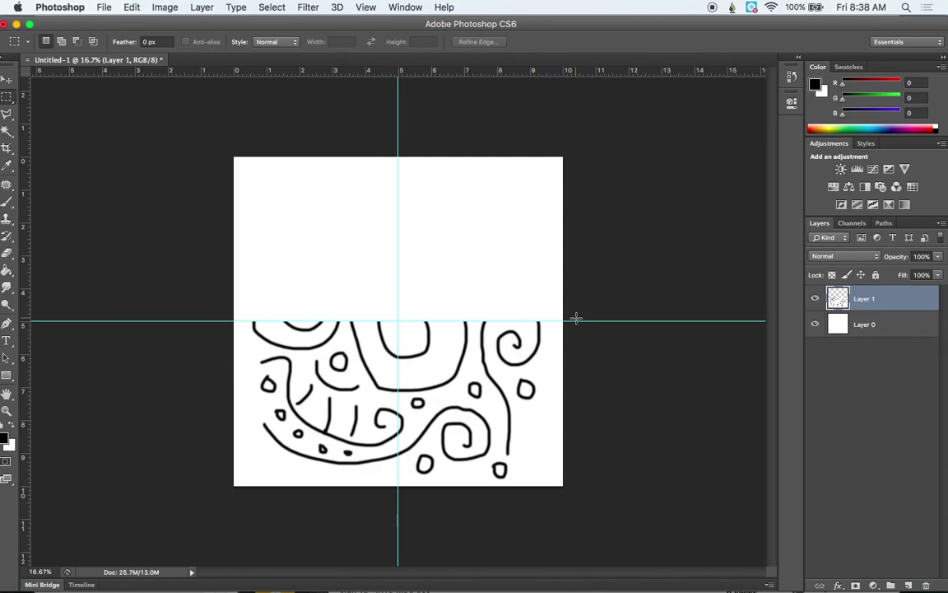
Step: Move Layer 1's remaining lower-half swirls up to the top edge
left_click(6, 79)
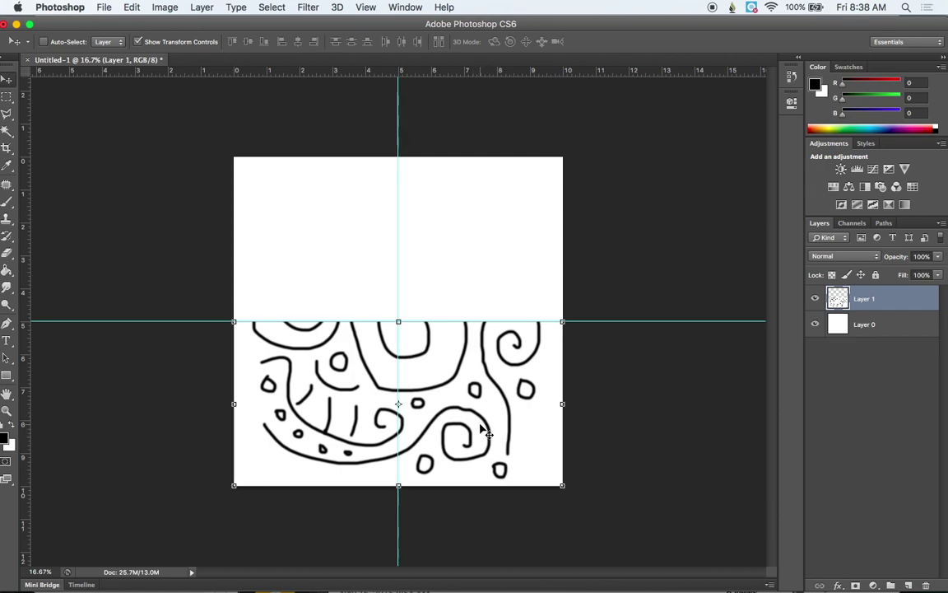
mouse_move(484, 430)
left_mouse_down()
mouse_move(469, 331)
mouse_move(469, 258)
mouse_move(480, 244)
mouse_move(466, 260)
left_mouse_up()
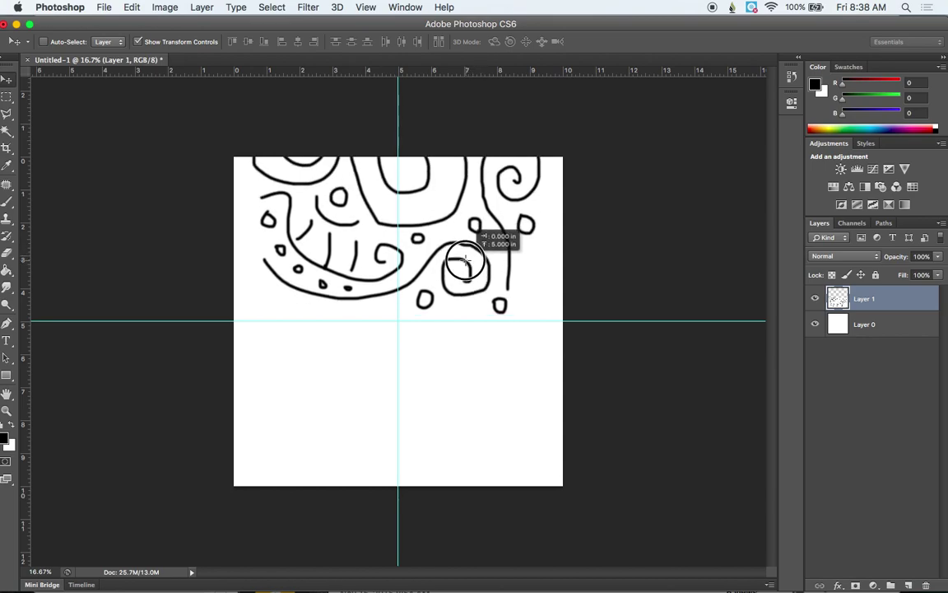
left_click_drag(465, 260, 465, 260)
left_click_drag(465, 260, 465, 260)
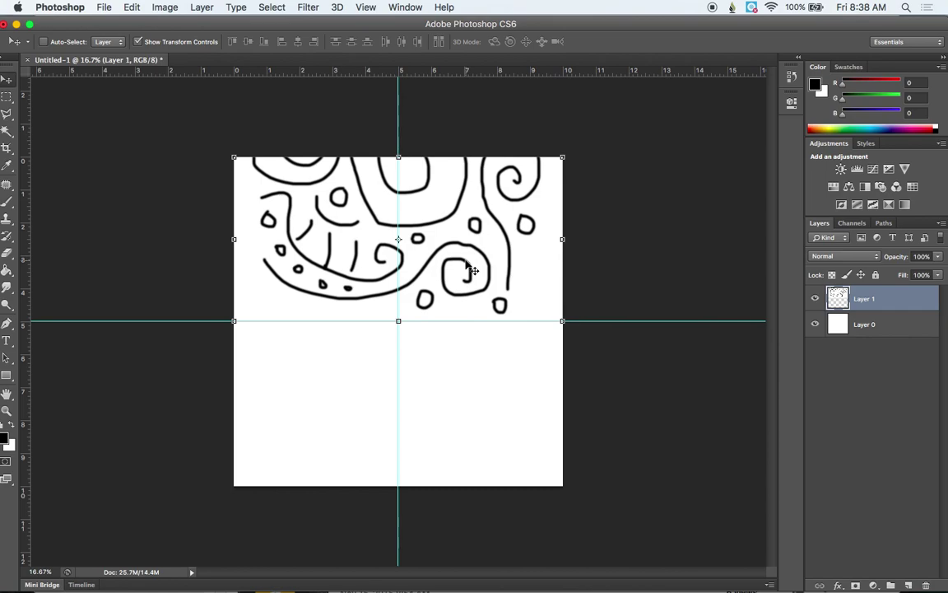
Step: Paste the cut half as Layer 2 and snap it below the horizontal guide
key("super+v")
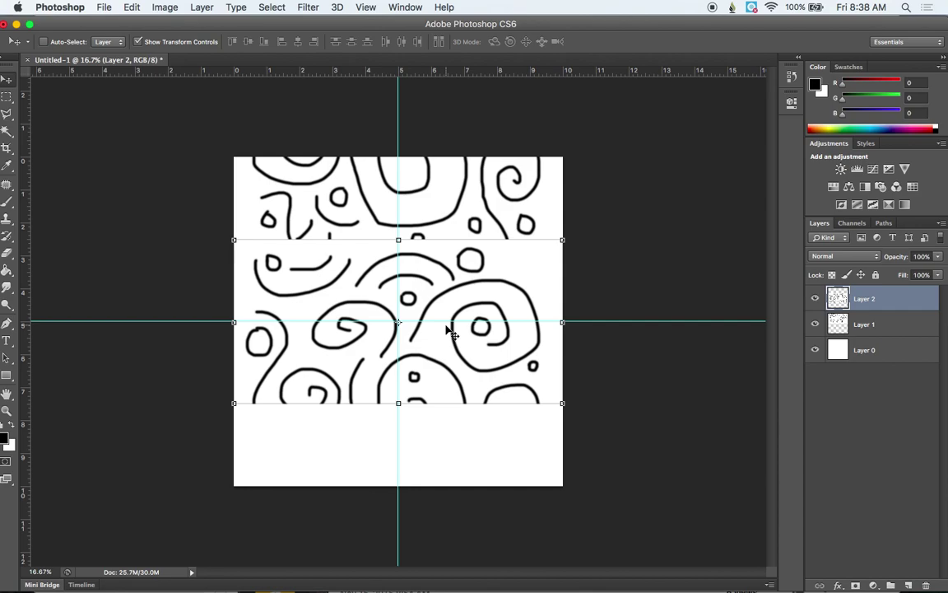
left_click_drag(448, 331, 446, 406)
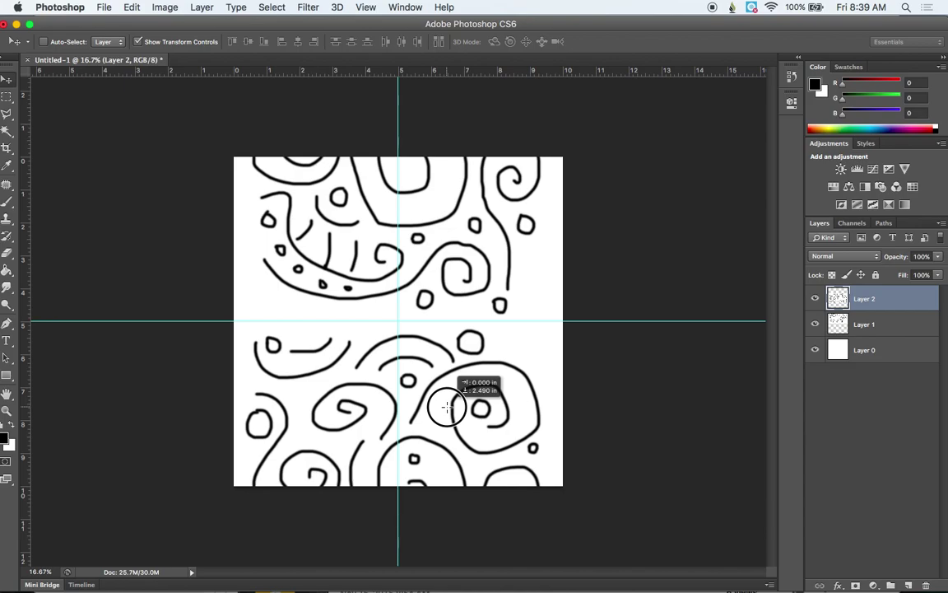
left_click_drag(446, 407, 445, 407)
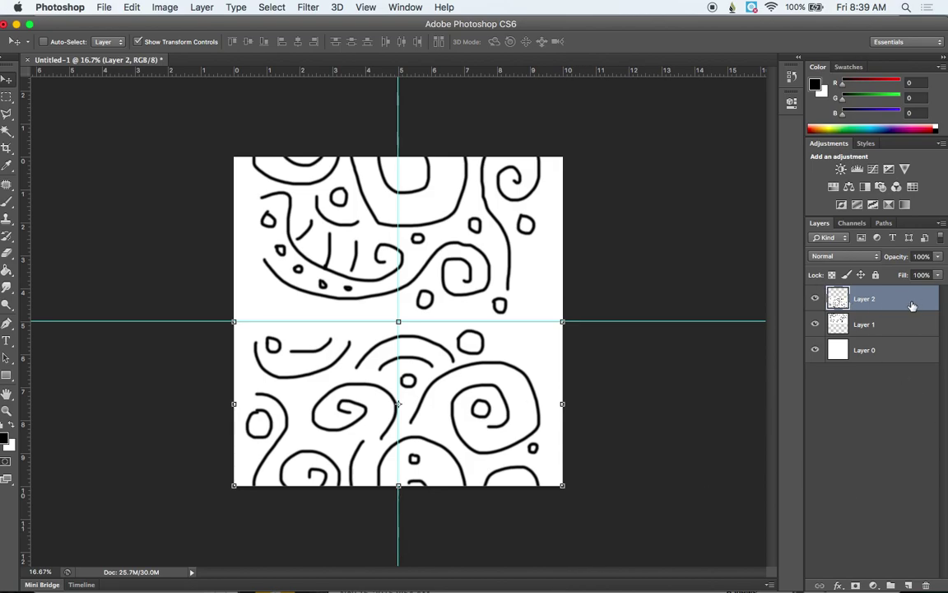
Step: Merge Layer 1 and Layer 2 into one layer
left_click(902, 325, "shift")
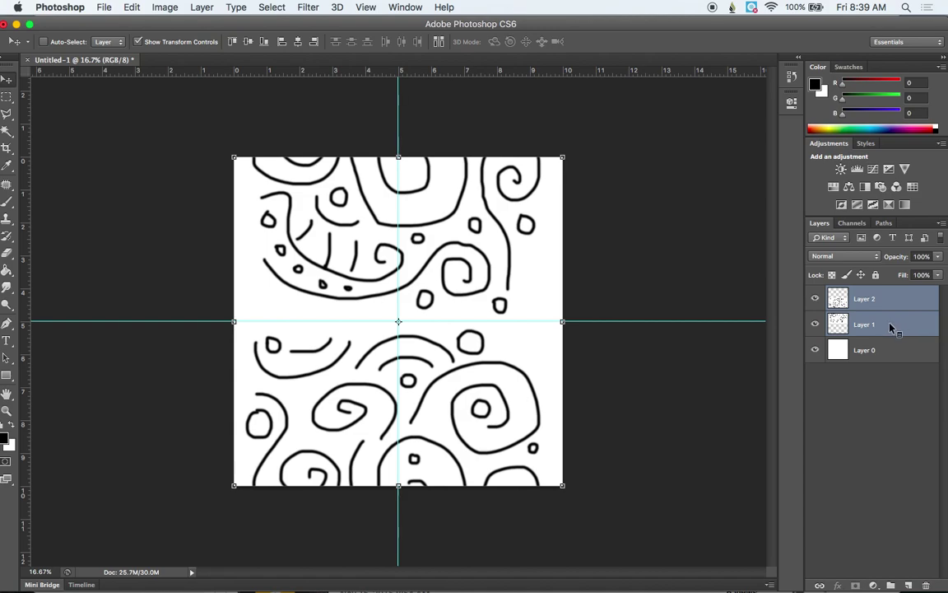
right_click(891, 328)
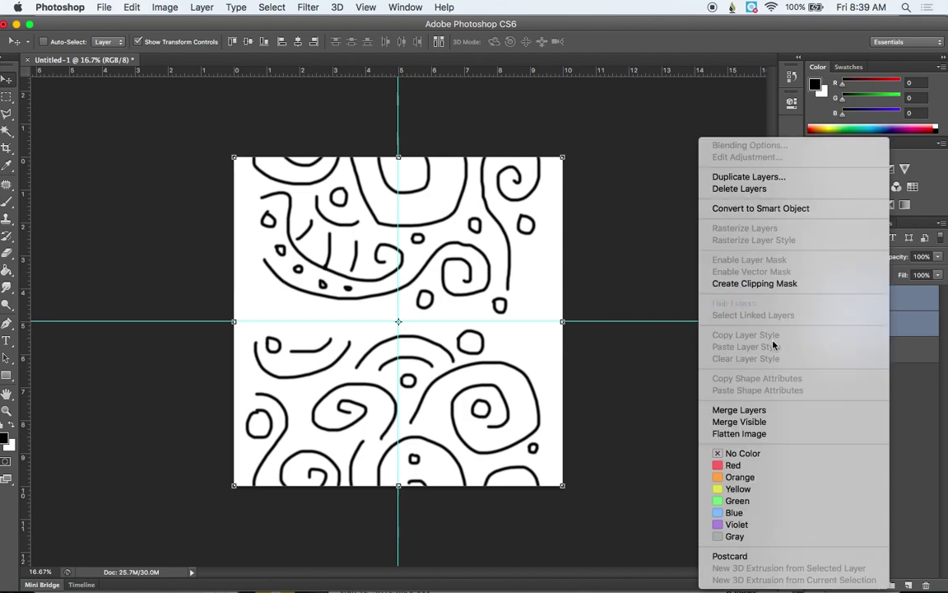
left_click(772, 412)
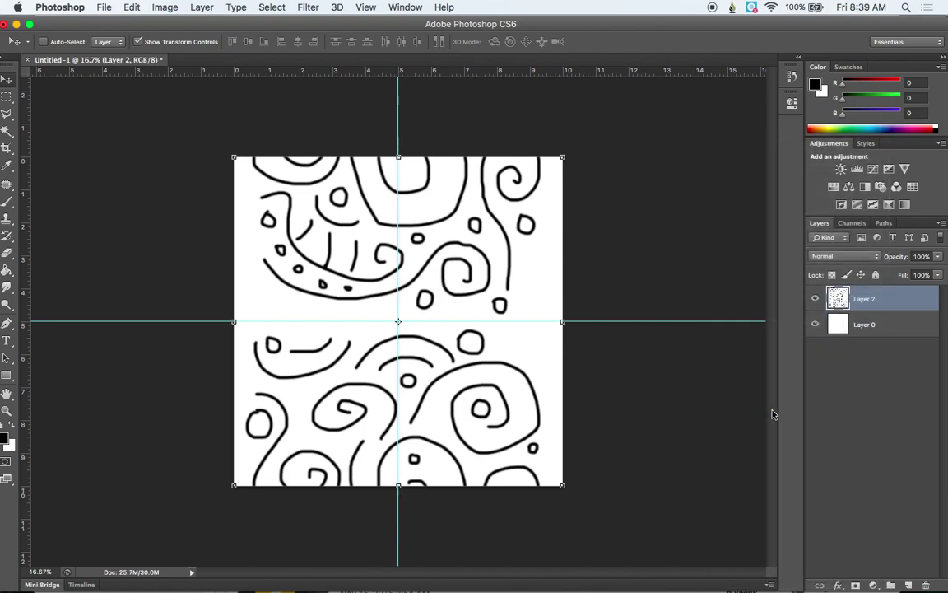
Step: Cut the left half of the drawing and move the remaining half to the left
left_click(7, 96)
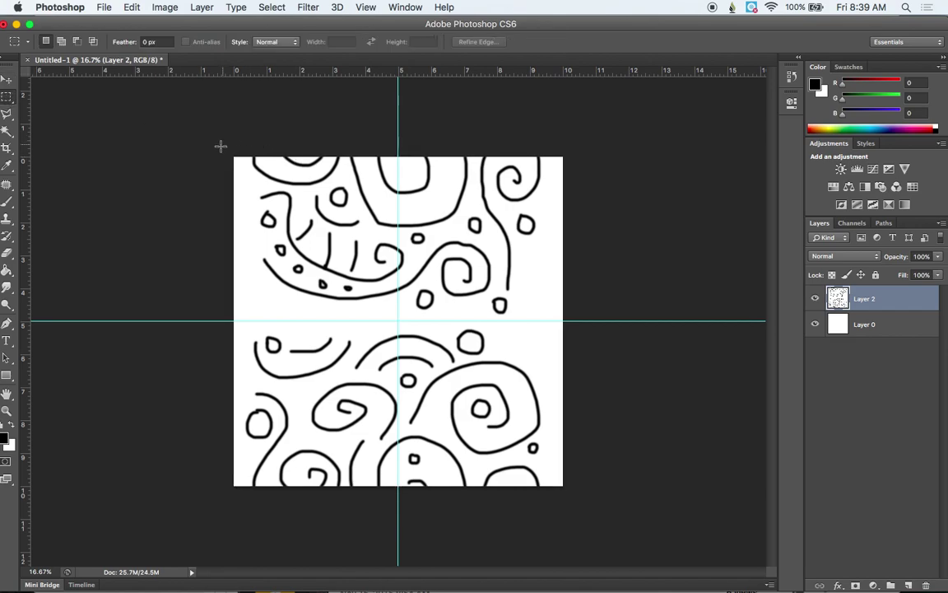
left_click_drag(220, 146, 397, 497)
key("super+x")
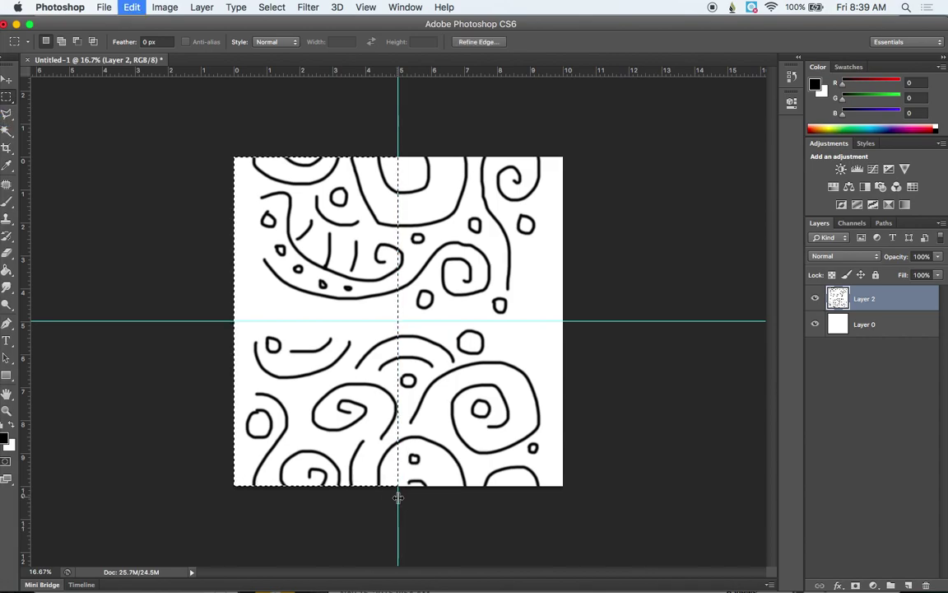
key("v")
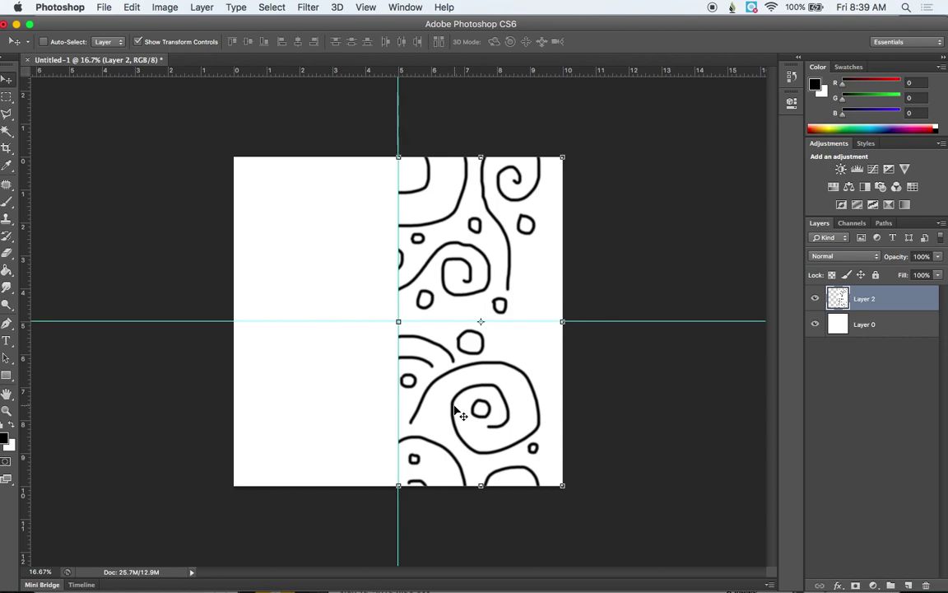
left_click_drag(457, 410, 288, 416)
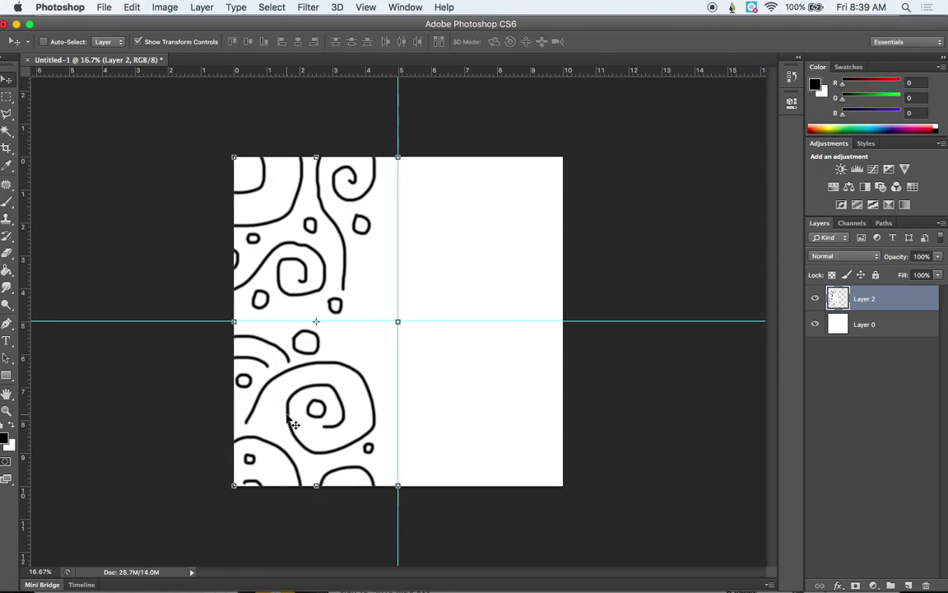
Step: Paste the cut half into the right half and merge both layers into Layer 3
key("super+v")
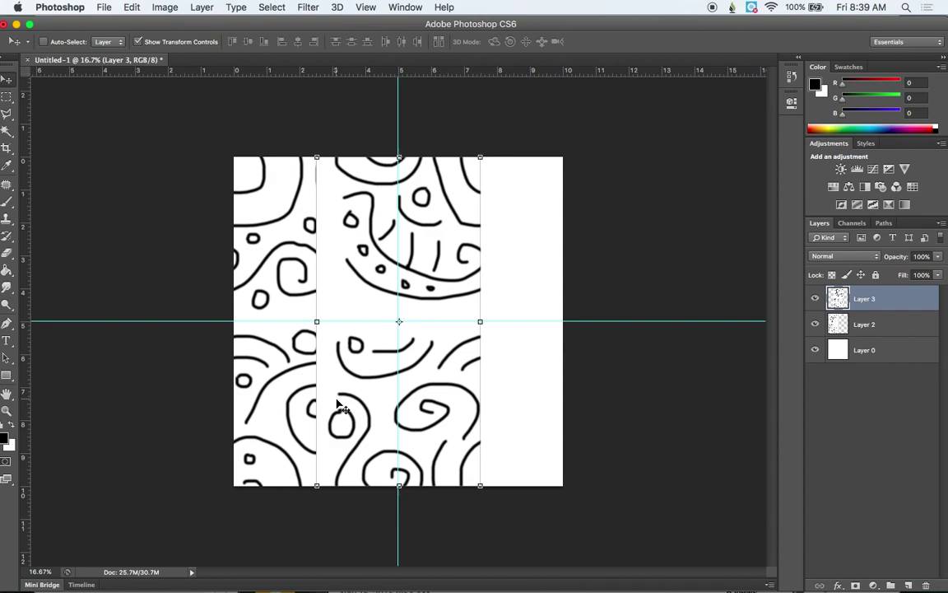
left_click_drag(338, 404, 418, 408)
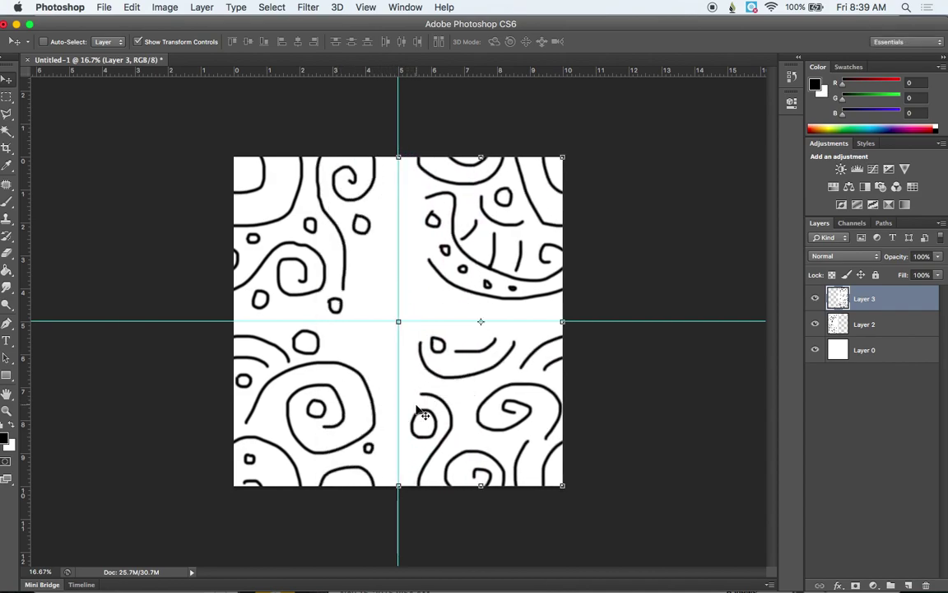
left_click(879, 327, "shift")
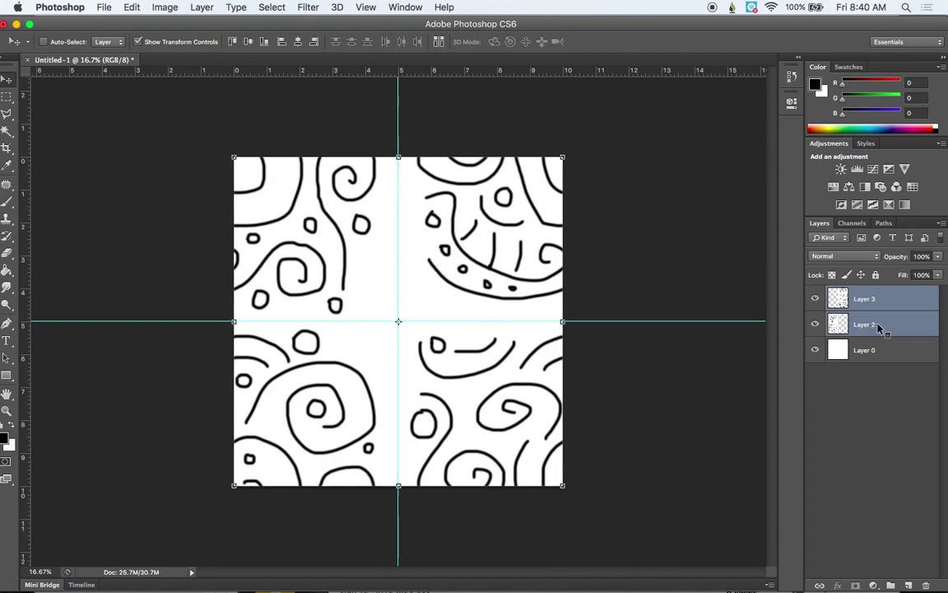
right_click(878, 327)
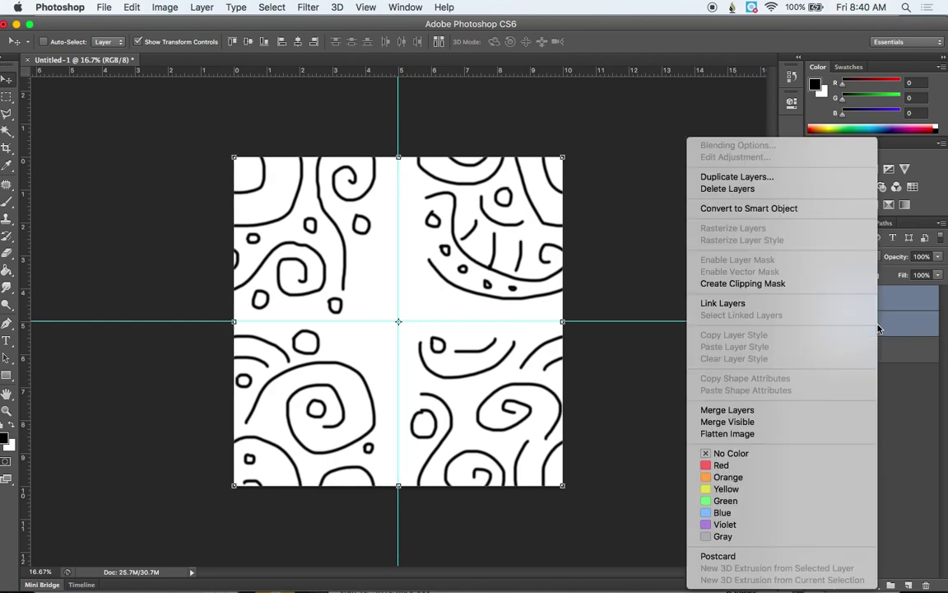
left_click(794, 411)
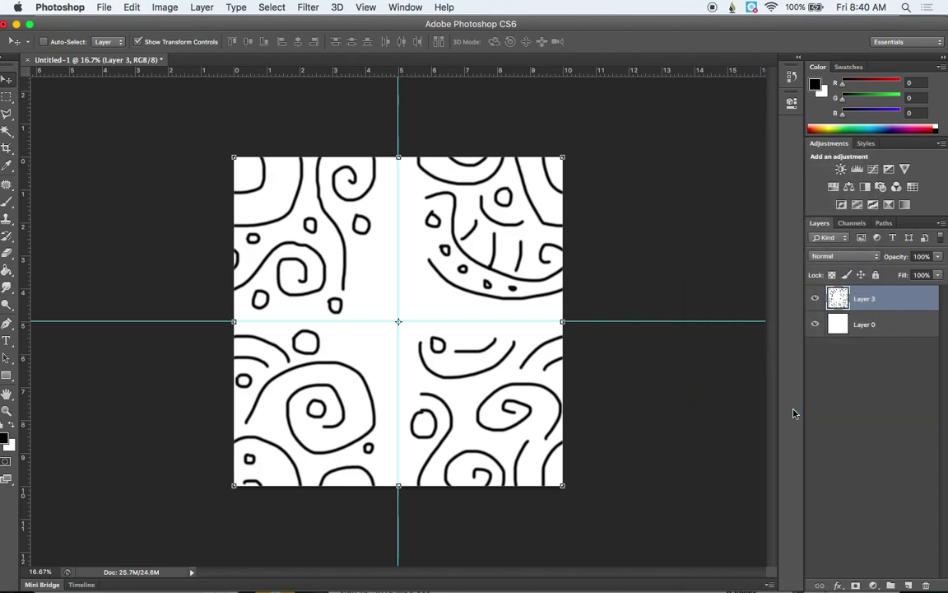
Step: Switch to the Brush tool, undo a trial stroke, and hide the guides
key("b")
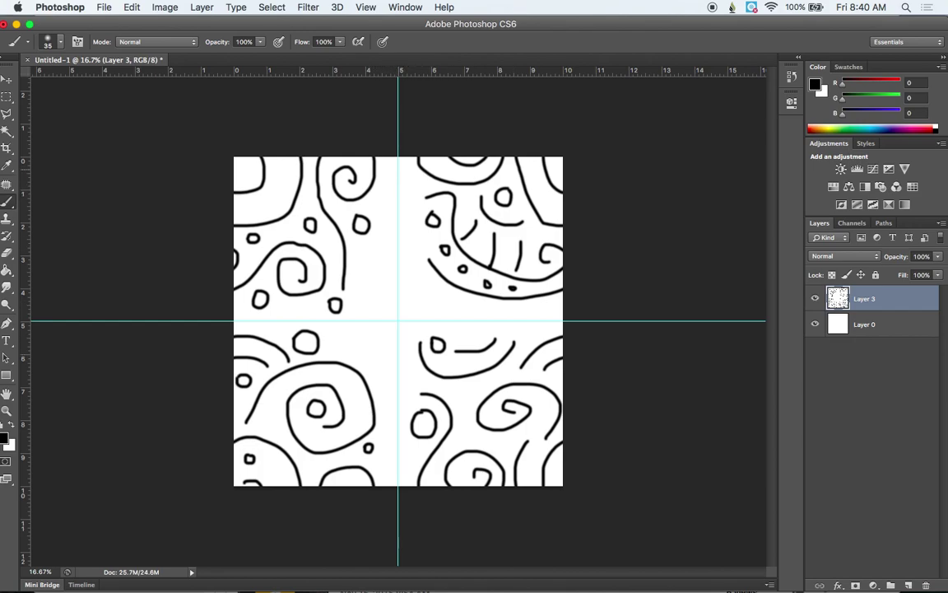
left_click_drag(398, 169, 368, 280)
key("super+z")
key("super+semicolon")
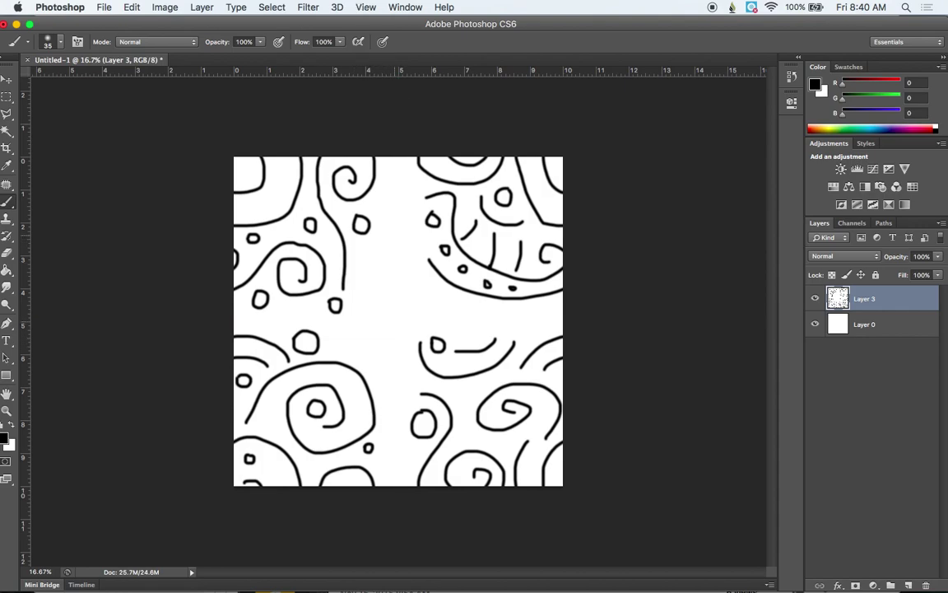
Step: Paint curling strokes and three small circles to fill the blank central seam
mouse_move(394, 176)
left_mouse_down()
mouse_move(407, 241)
mouse_move(367, 347)
mouse_move(378, 358)
mouse_move(385, 331)
left_mouse_up()
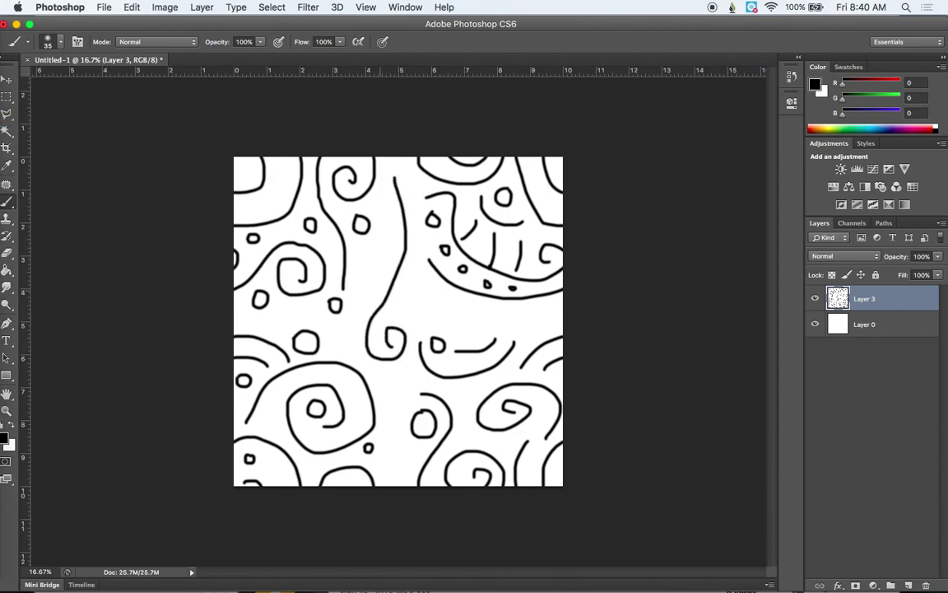
left_click_drag(380, 245, 346, 348)
left_click_drag(387, 381, 392, 460)
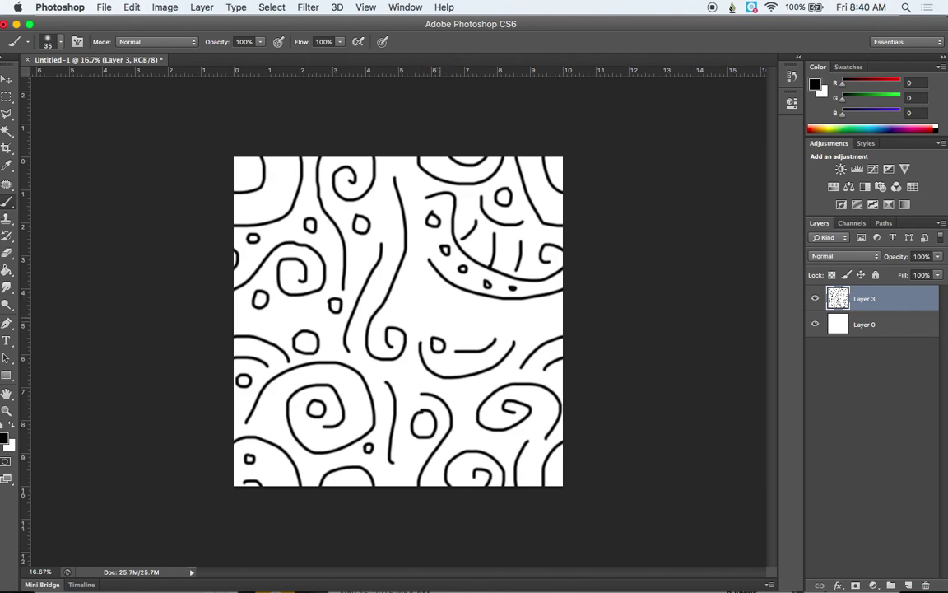
mouse_move(424, 317)
left_mouse_down()
mouse_move(399, 300)
mouse_move(408, 286)
mouse_move(424, 283)
mouse_move(473, 317)
mouse_move(550, 306)
left_mouse_up()
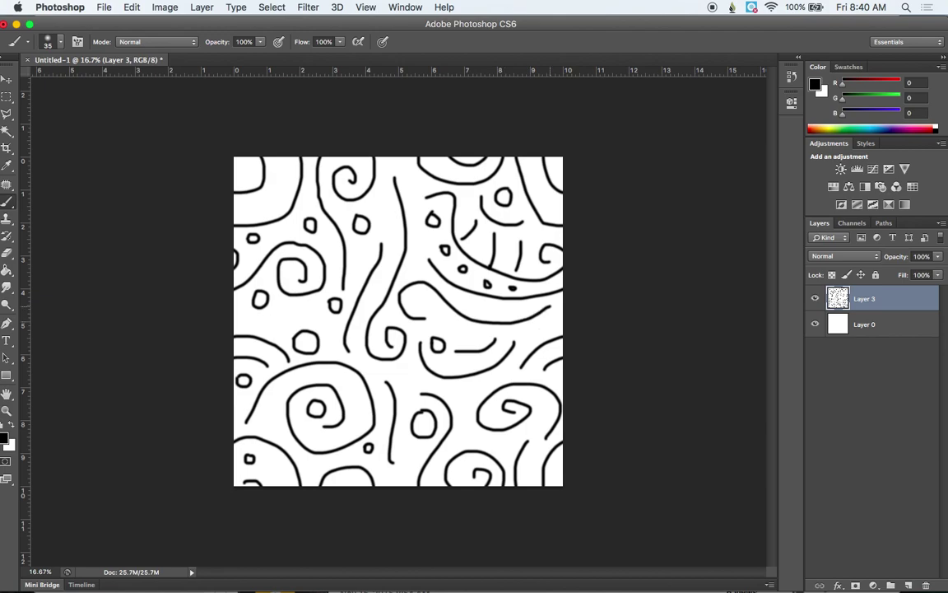
mouse_move(412, 181)
left_mouse_down()
mouse_move(411, 191)
mouse_move(414, 181)
left_mouse_up()
mouse_move(281, 315)
left_mouse_down()
mouse_move(289, 322)
mouse_move(294, 307)
mouse_move(282, 313)
left_mouse_up()
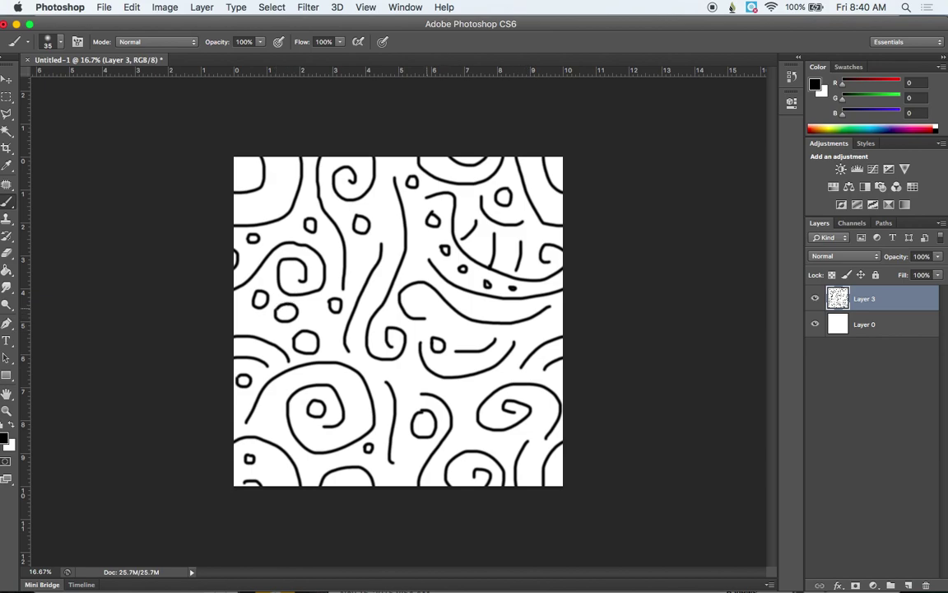
mouse_move(416, 288)
left_mouse_down()
mouse_move(412, 301)
mouse_move(430, 300)
mouse_move(420, 289)
left_mouse_up()
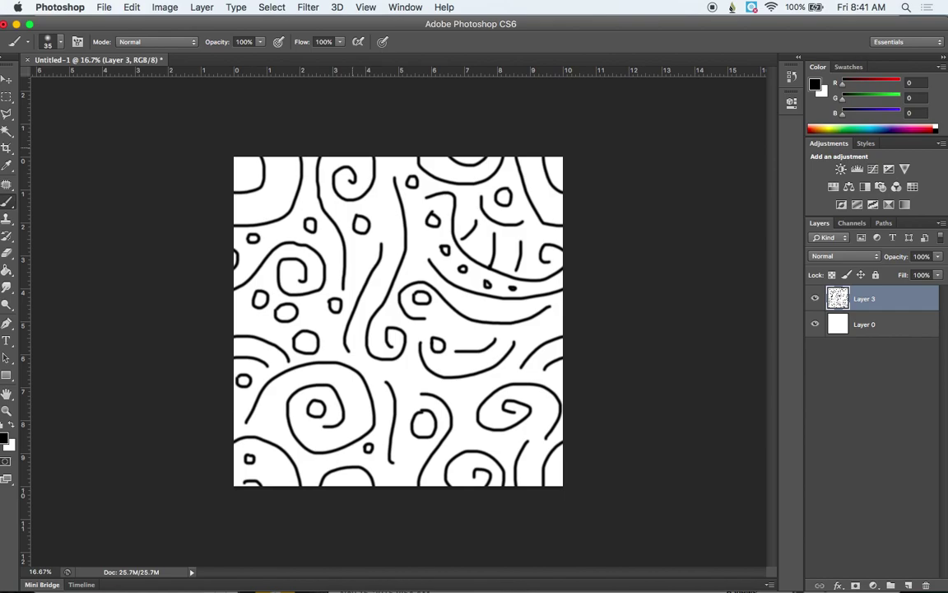
left_click(5, 78)
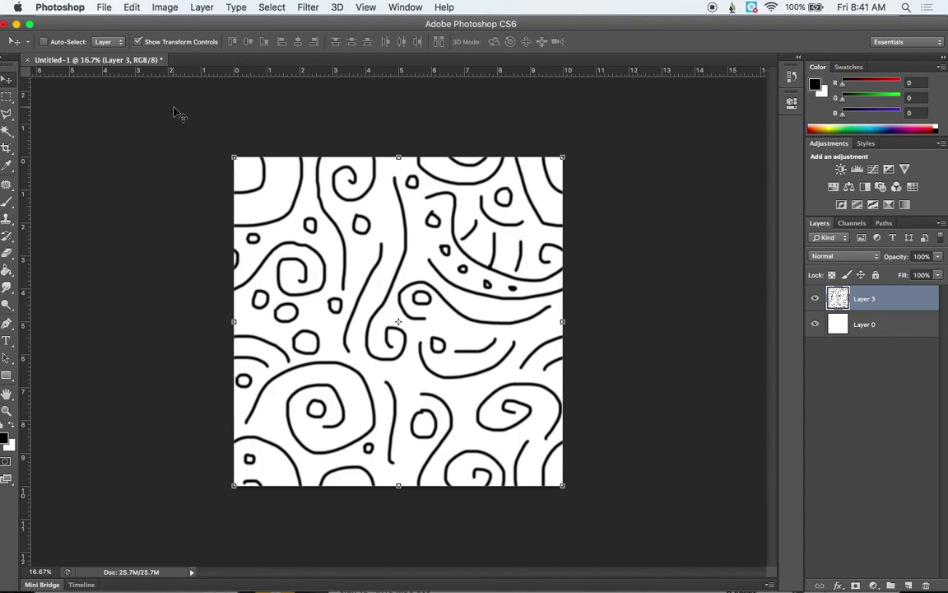
Step: Define the drawing as a pattern named 'swirls', then hide Layer 3 and select Layer 0
left_click(130, 7)
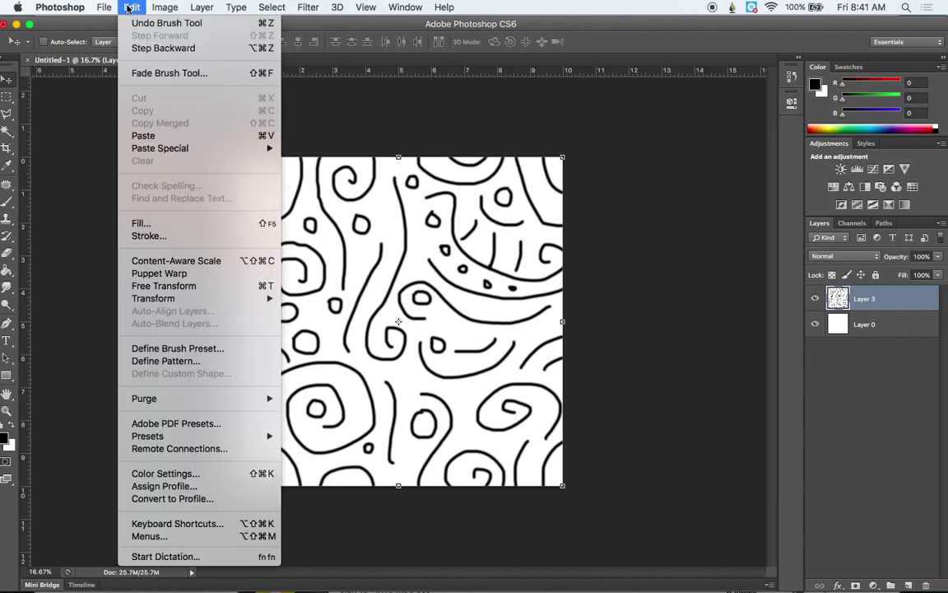
left_click(152, 361)
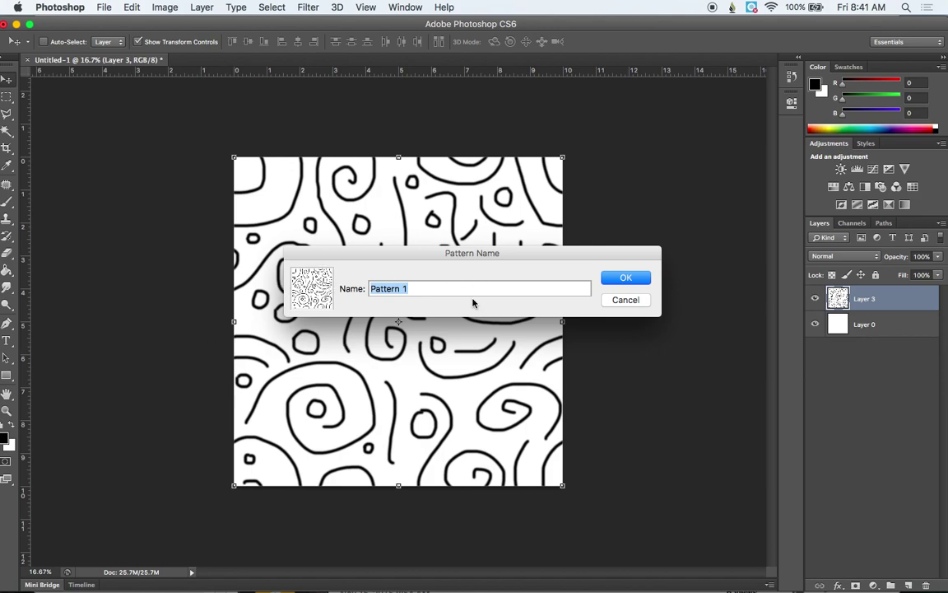
type("swirls")
key("Return")
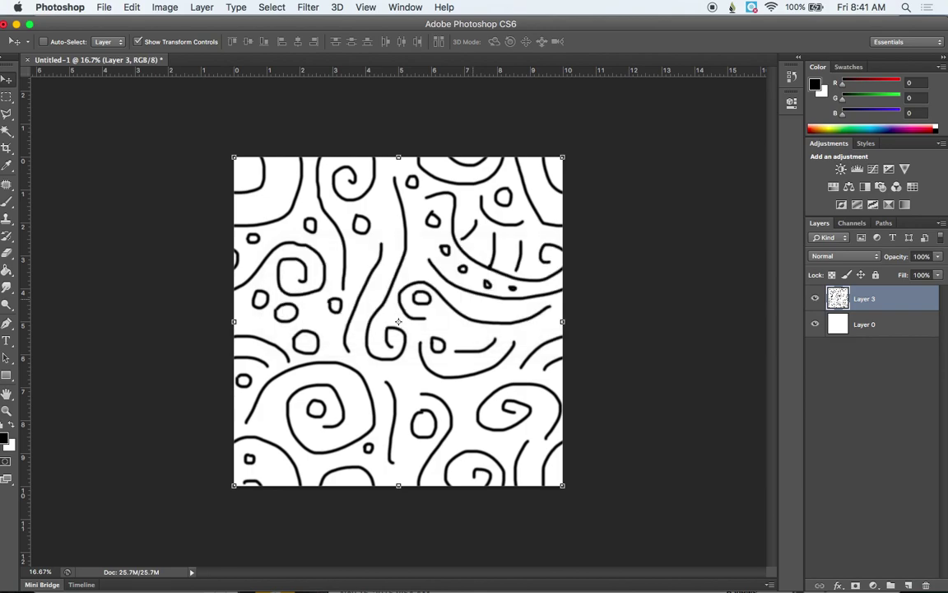
left_click(815, 299)
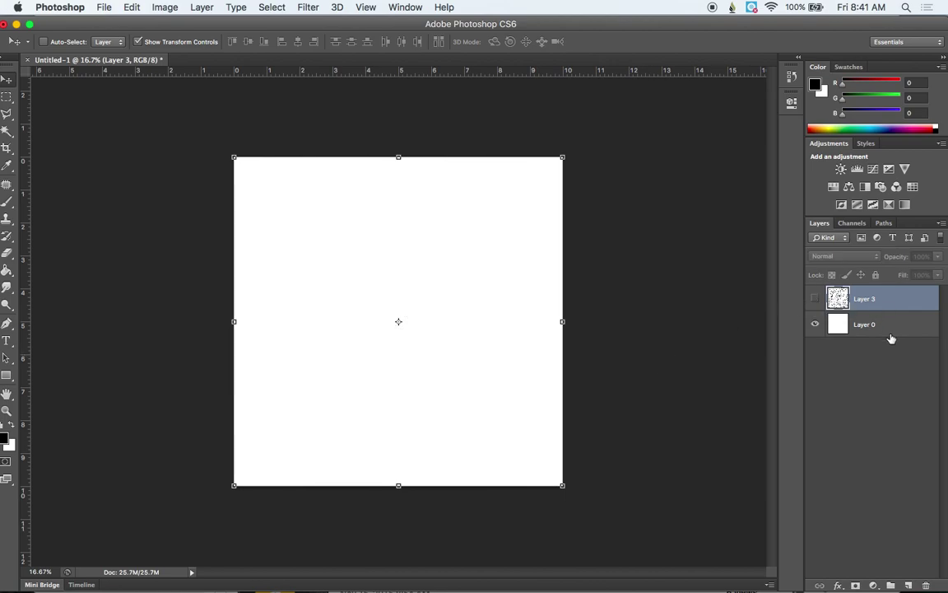
left_click(842, 329)
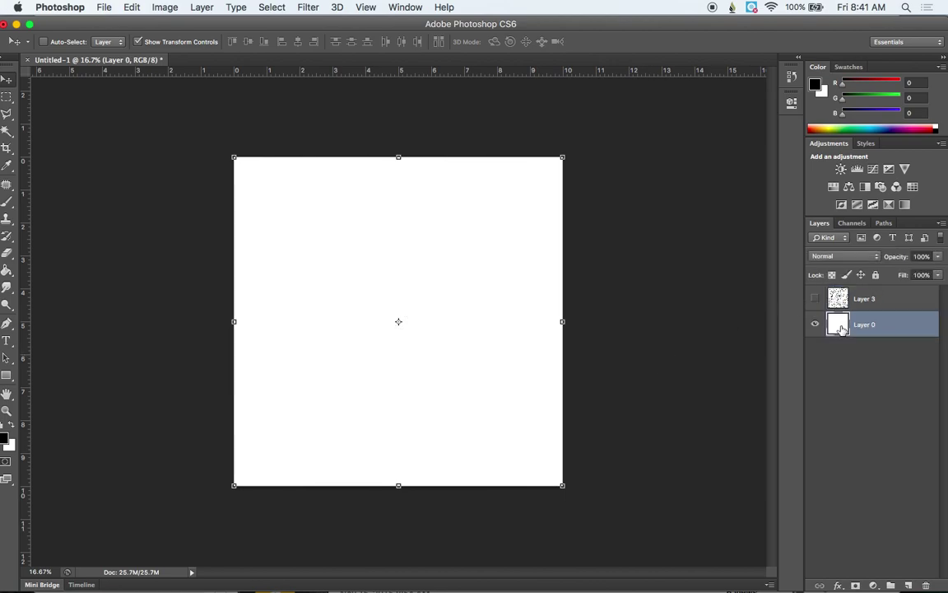
Step: Add a Pattern Overlay to Layer 0 using the swirls pattern
double_click(898, 330)
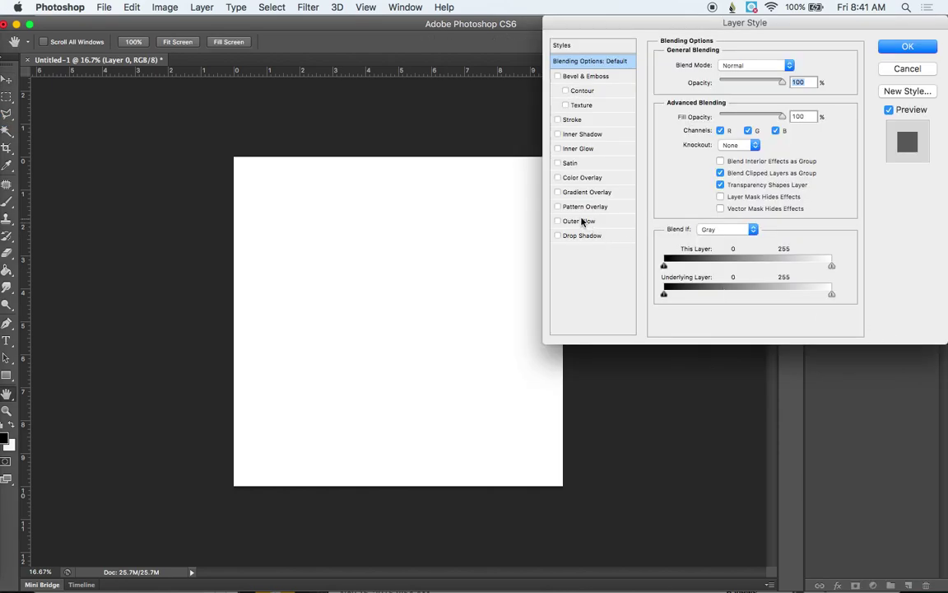
left_click(584, 207)
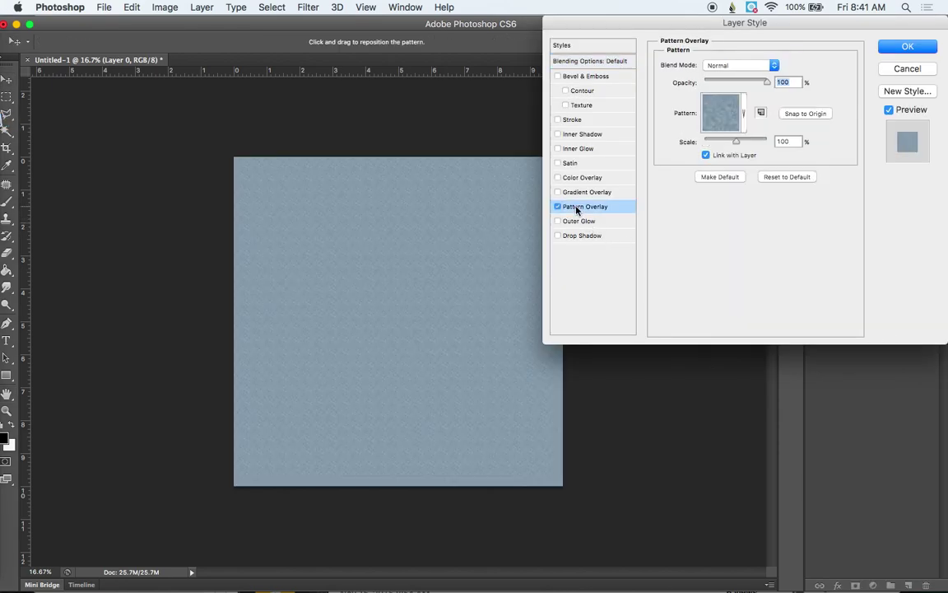
left_click(745, 115)
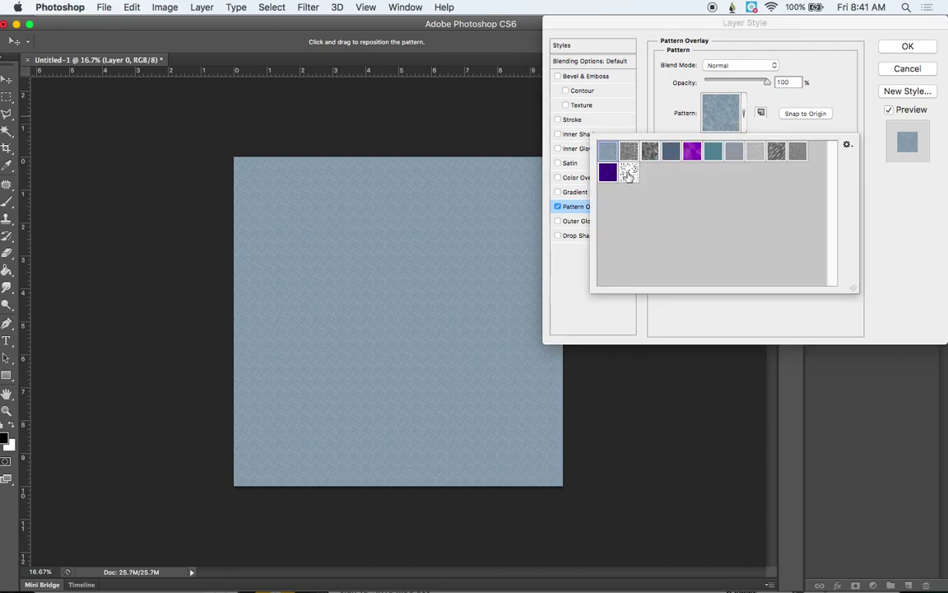
left_click(628, 173)
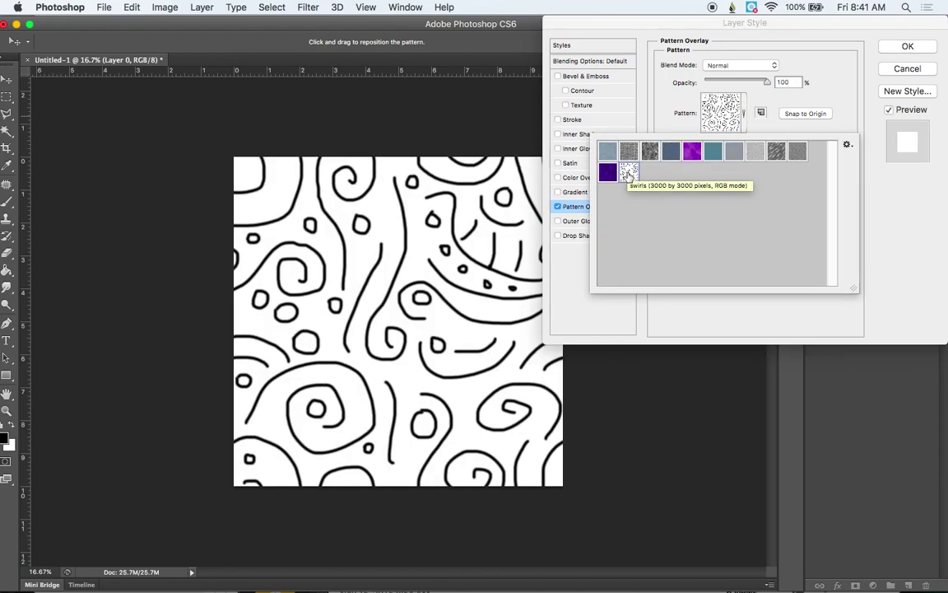
left_click(750, 76)
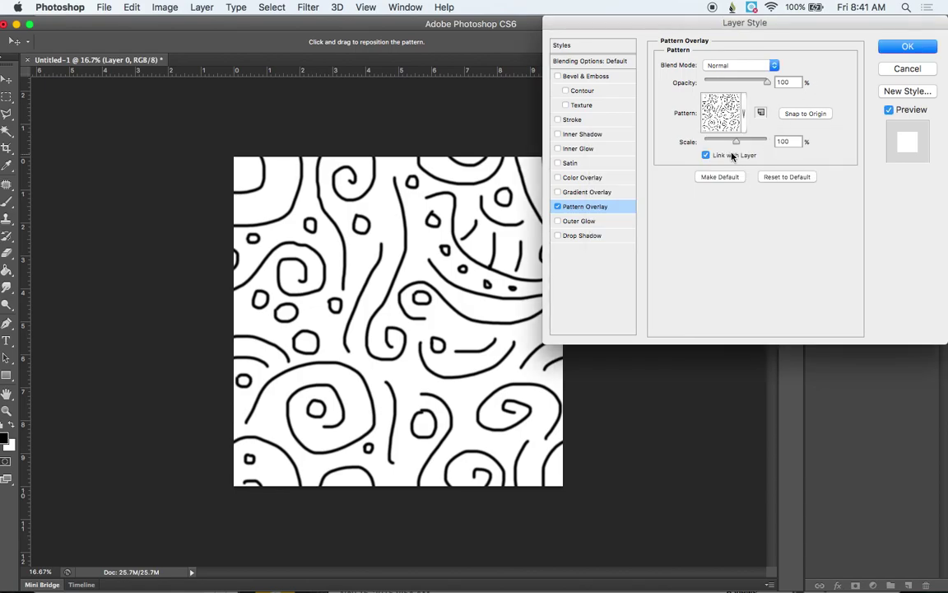
Step: Set the pattern overlay scale to 33% and apply the layer style
left_click_drag(737, 145, 701, 146)
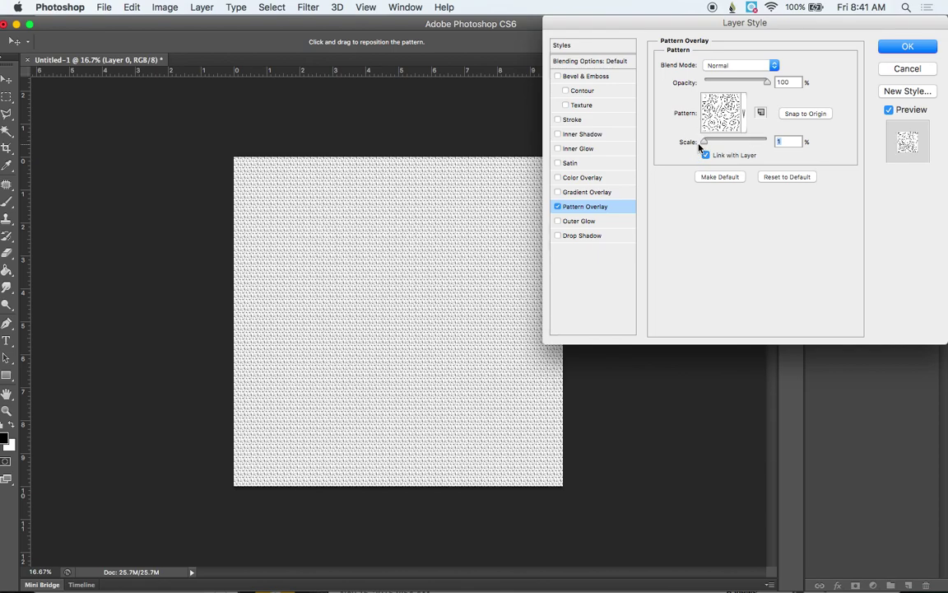
left_click_drag(705, 145, 715, 145)
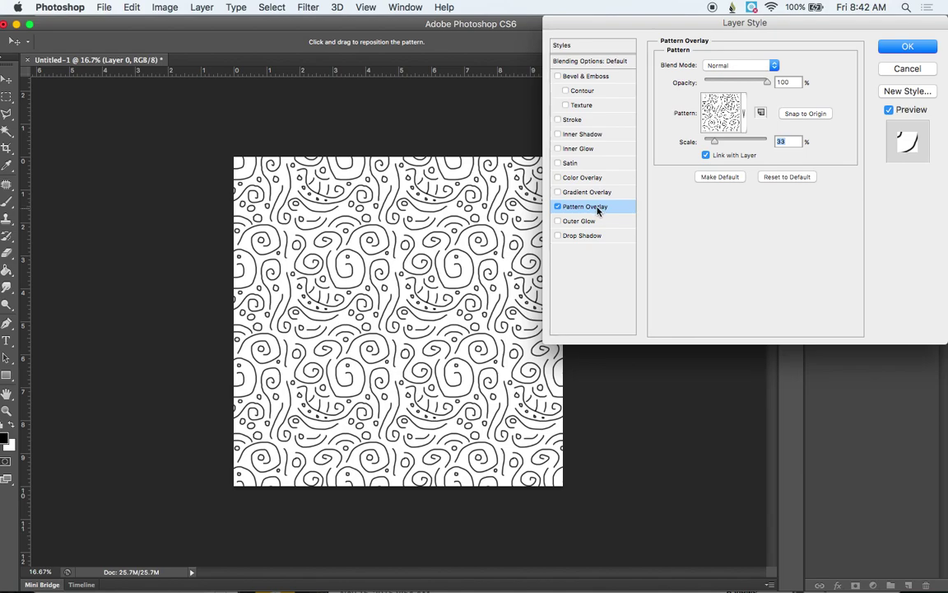
left_click(737, 116)
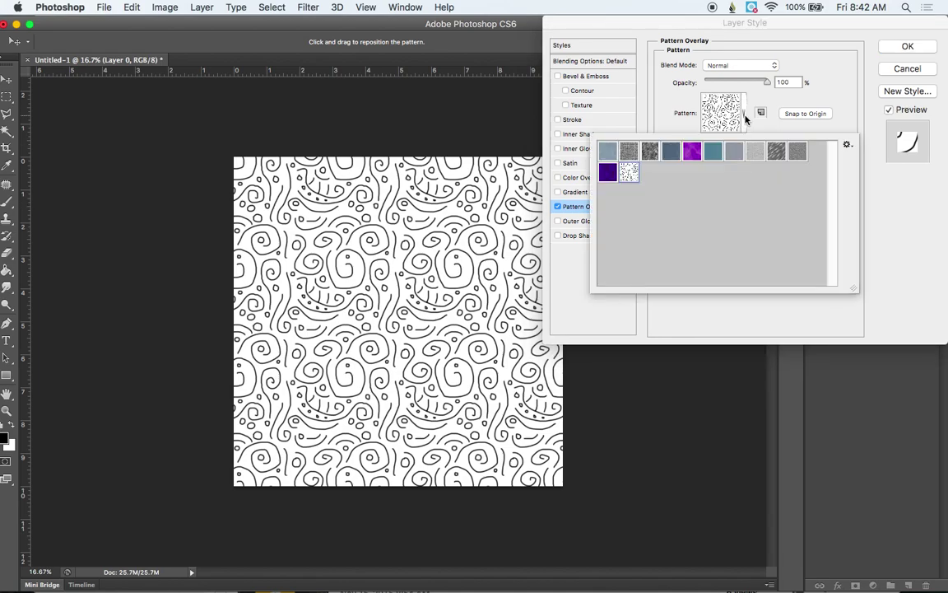
left_click(849, 146)
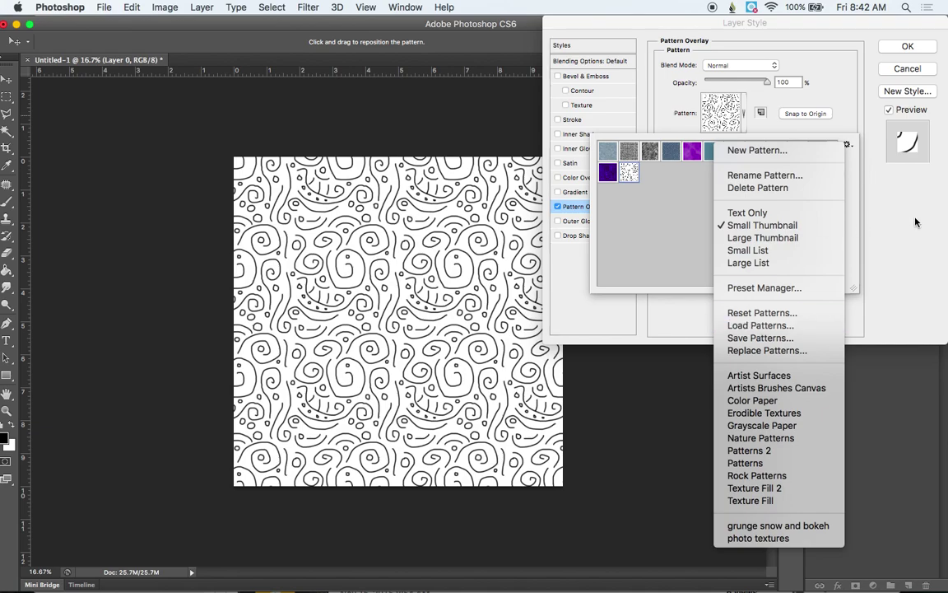
left_click(825, 200)
left_click(907, 47)
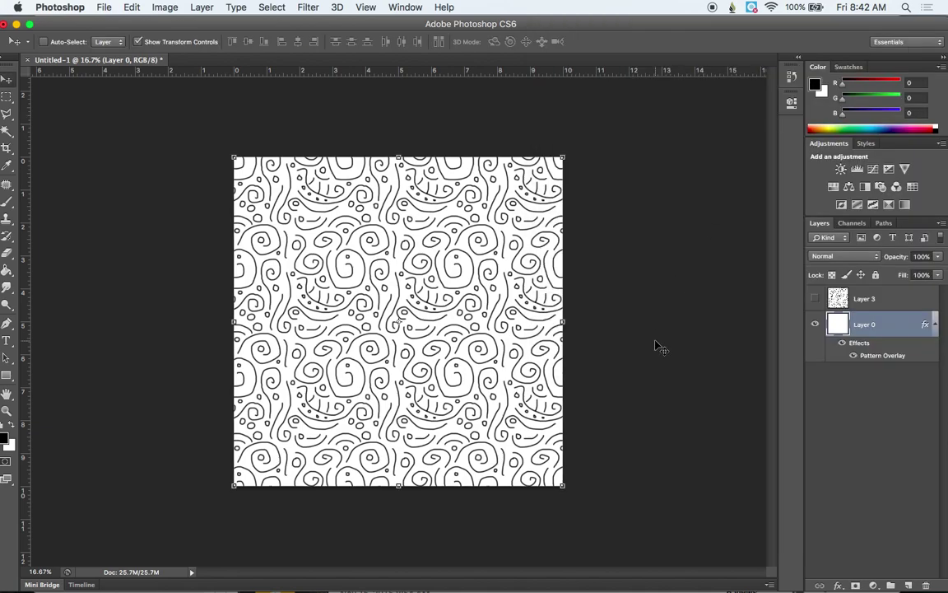